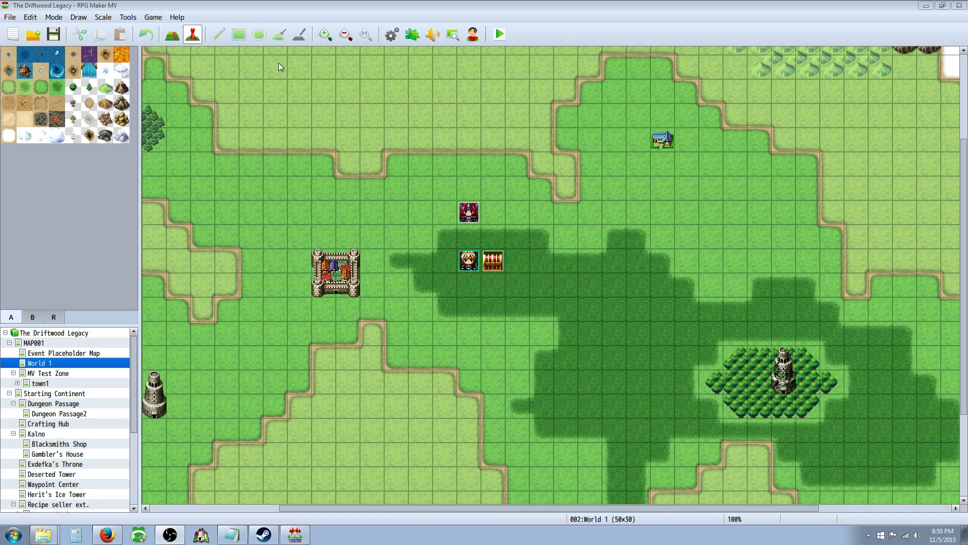
Check the Tricut skill in the Database, close it, and start a playtest
left_click(393, 34)
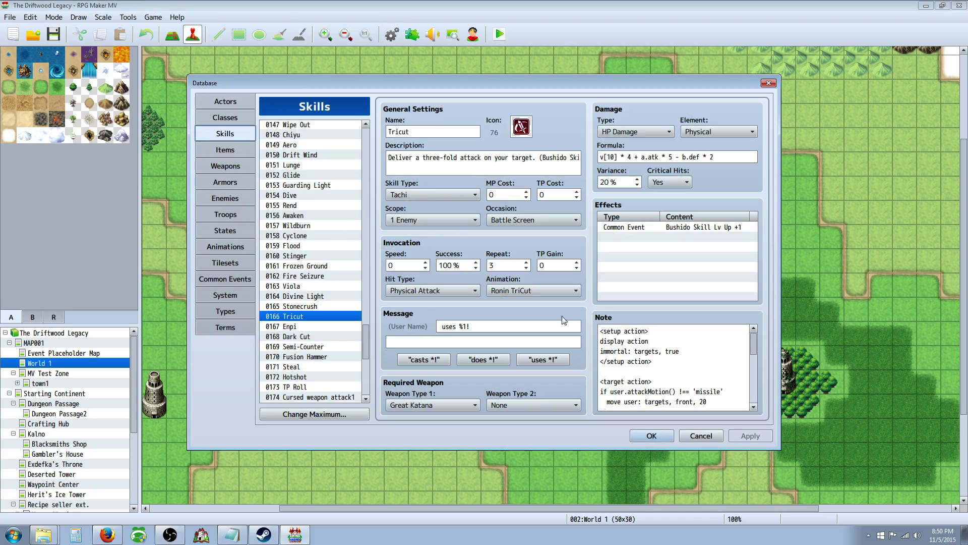
left_click(651, 435)
left_click(499, 35)
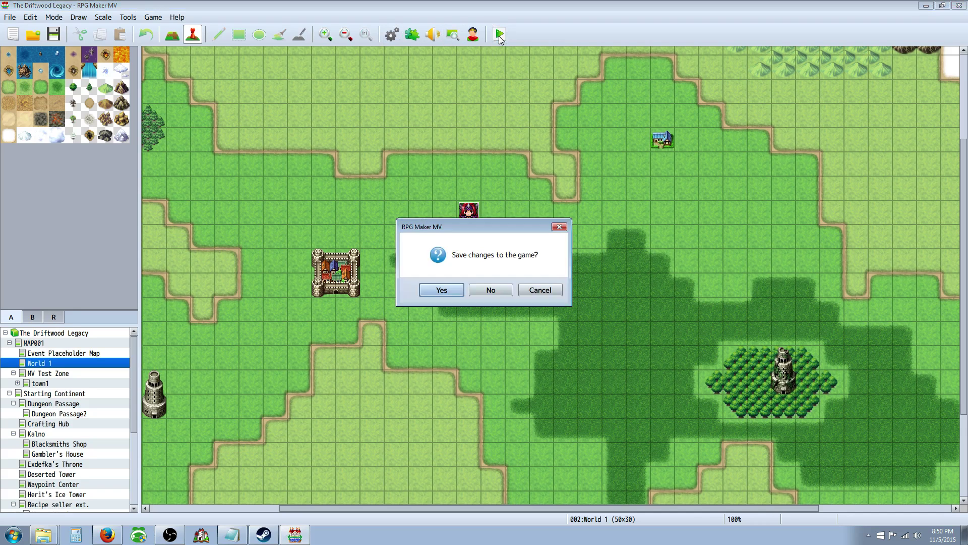
Save changes, load the saved game into World 1, and open the chest beside the hero
left_click(432, 293)
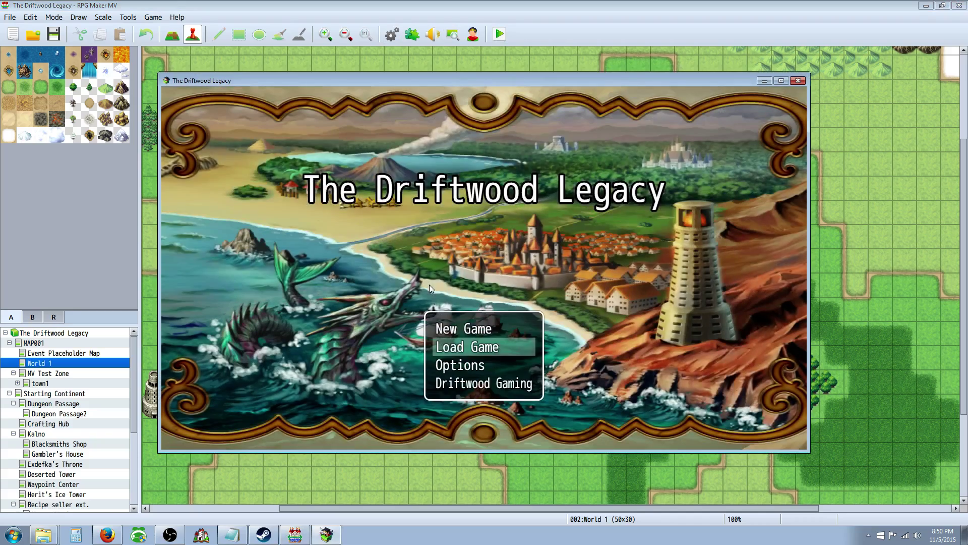
key("Return")
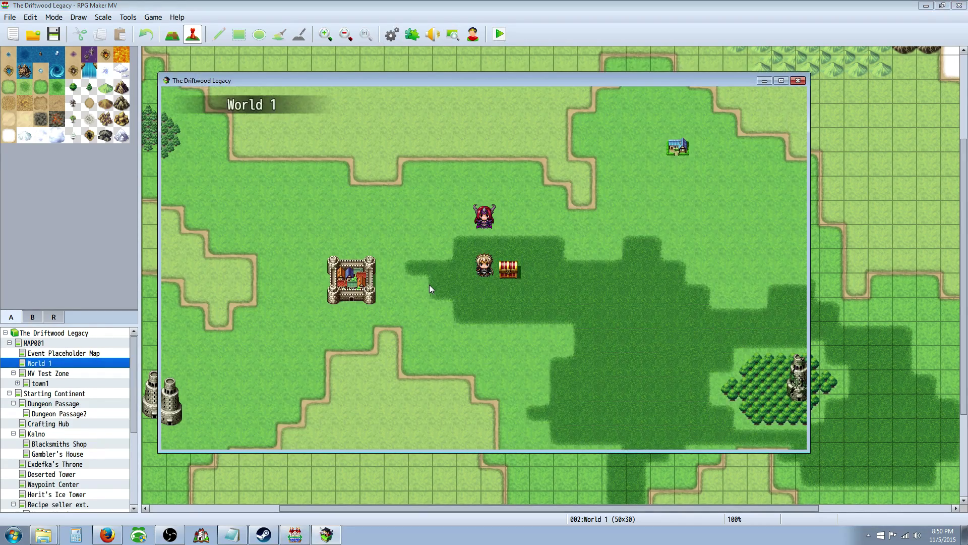
key("Right")
key("Return")
key("Return")
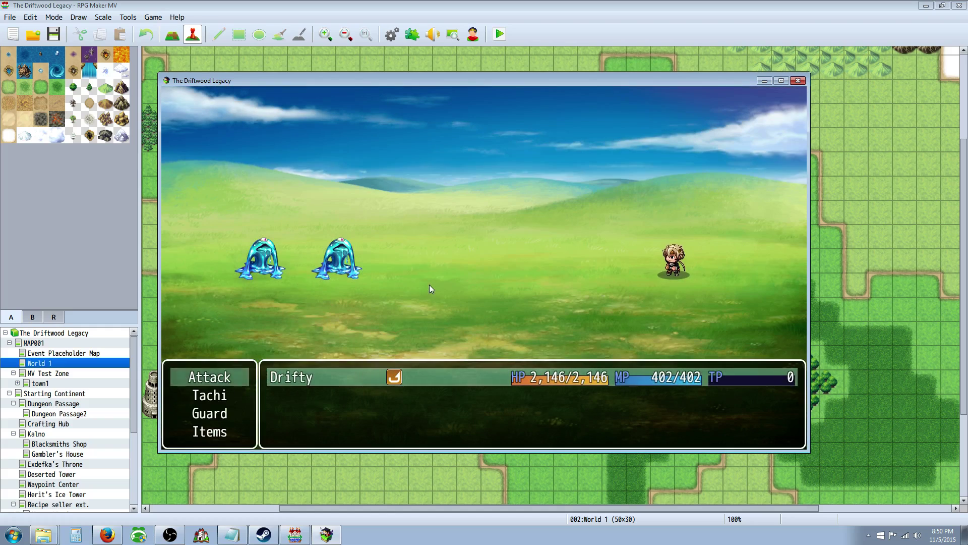
Hit a slime with a basic Attack, then use the Tachi skill Enpi on it
key("Return")
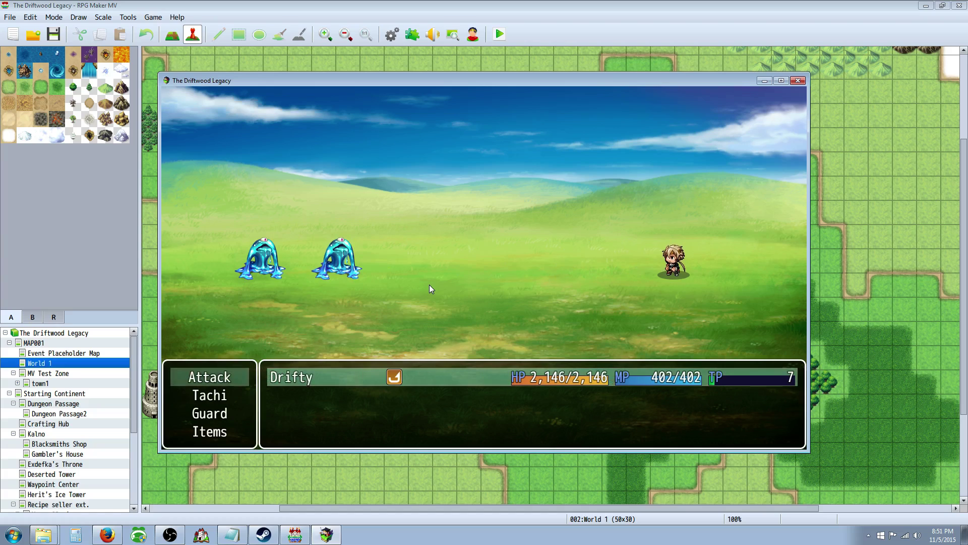
key("Down")
key("Up")
key("Down")
key("Return")
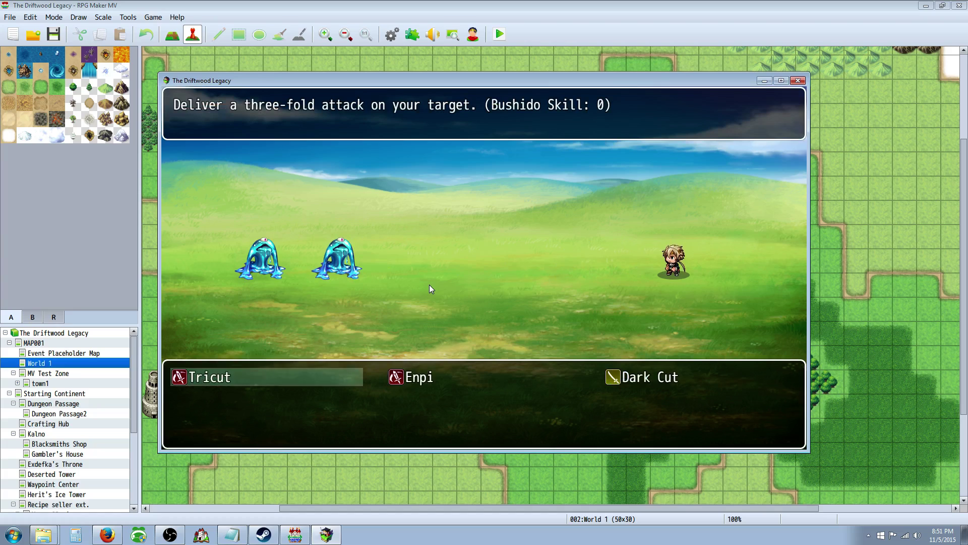
key("Right")
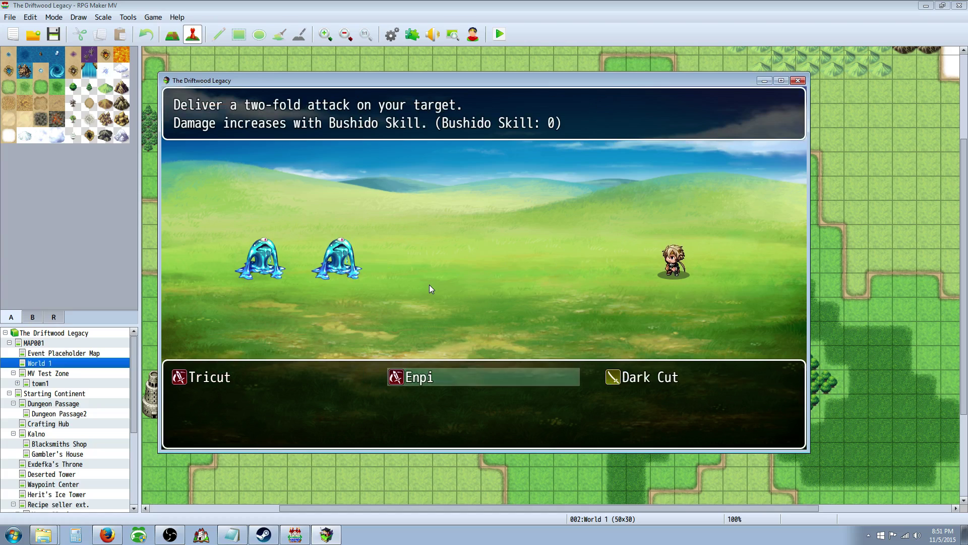
key("Right")
key("Left")
key("Return")
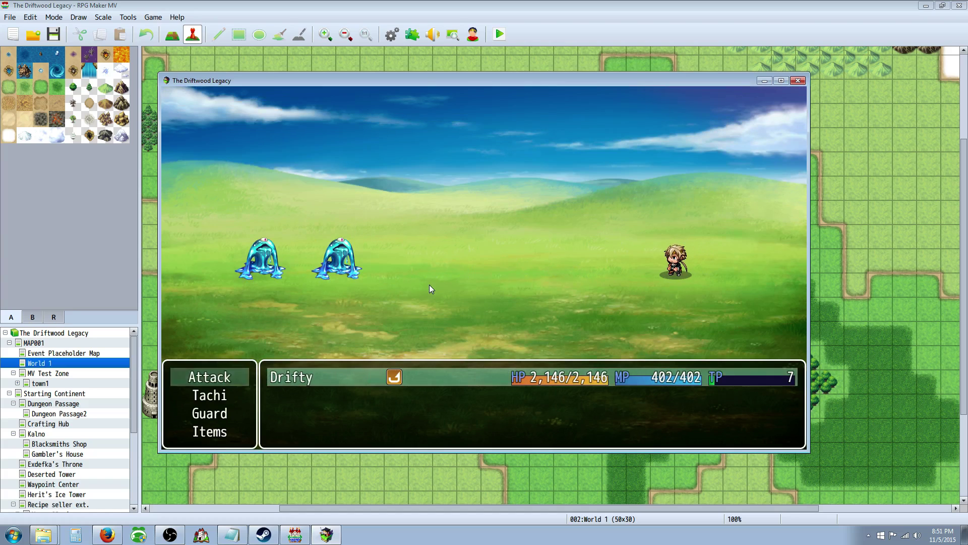
Use the Tachi skill Tricut on the slime
key("Up")
key("Down")
key("Down")
key("Return")
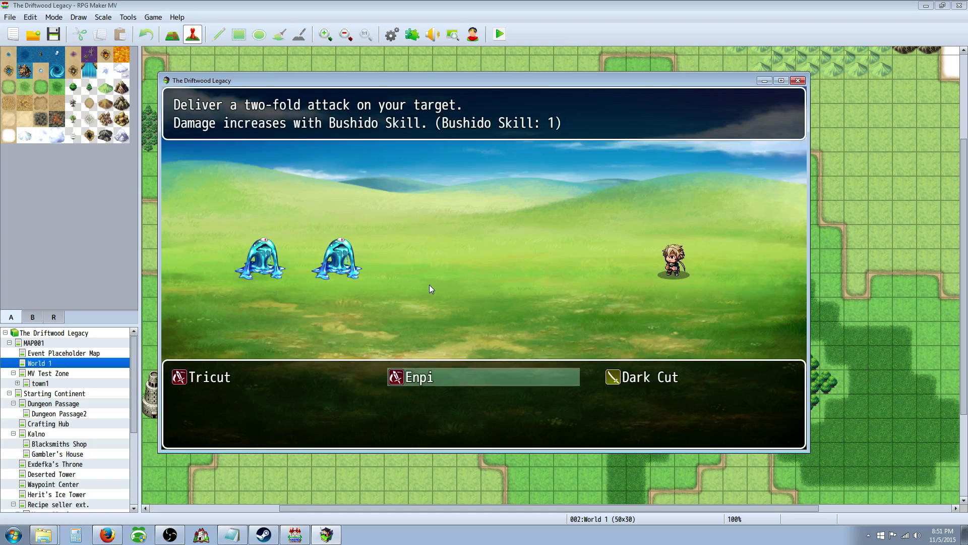
key("Left")
key("Return")
key("Return")
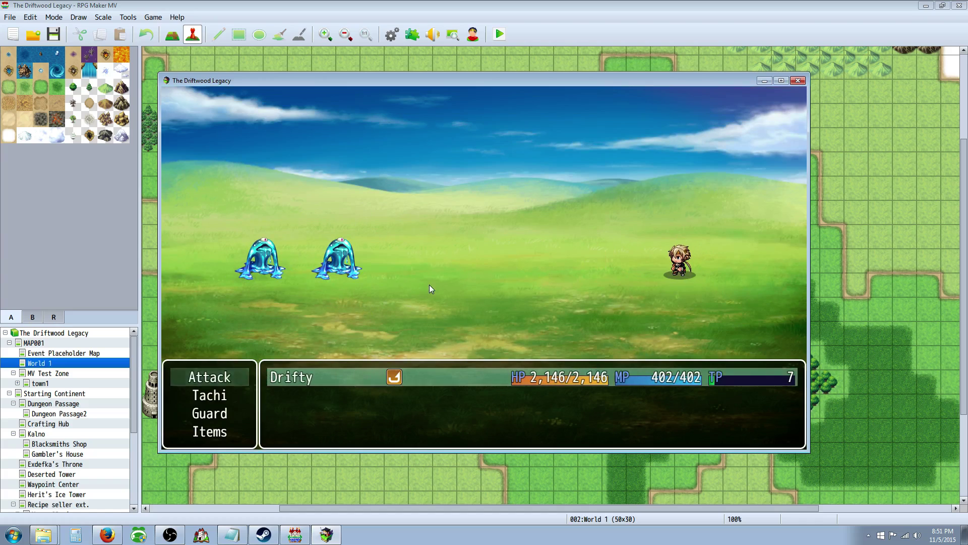
Compare the Tachi skill descriptions and use Dark Cut on Slime B
key("Down")
key("Return")
key("Right")
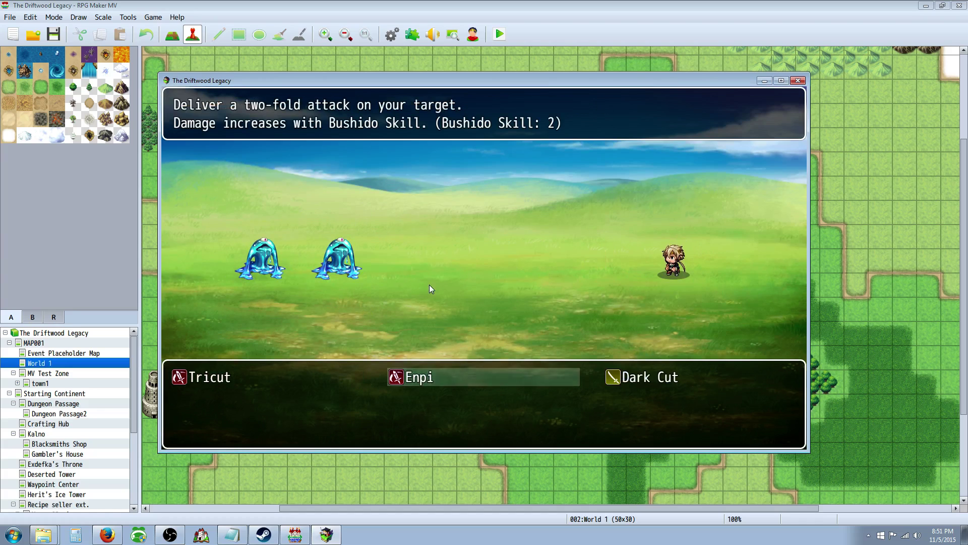
key("Left")
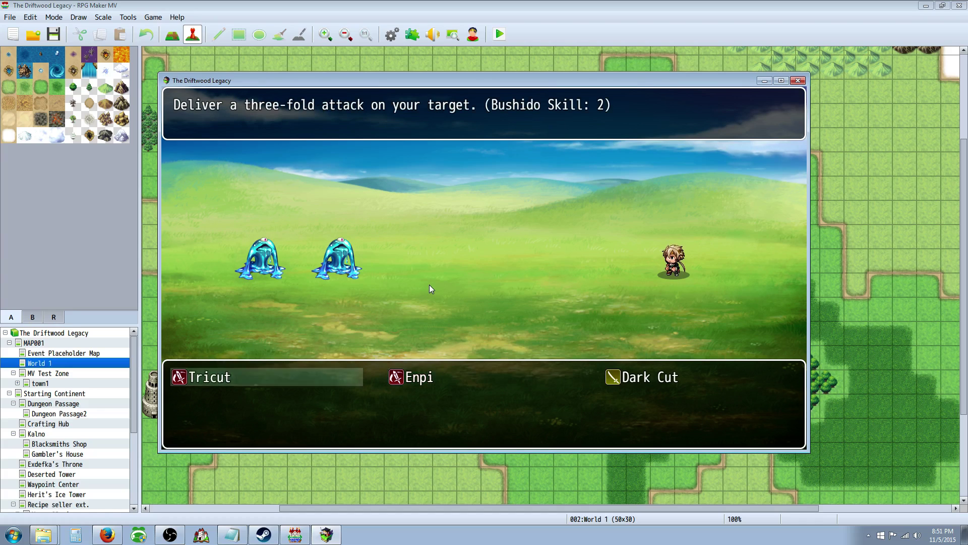
key("Right")
key("Left")
key("Right")
key("Right")
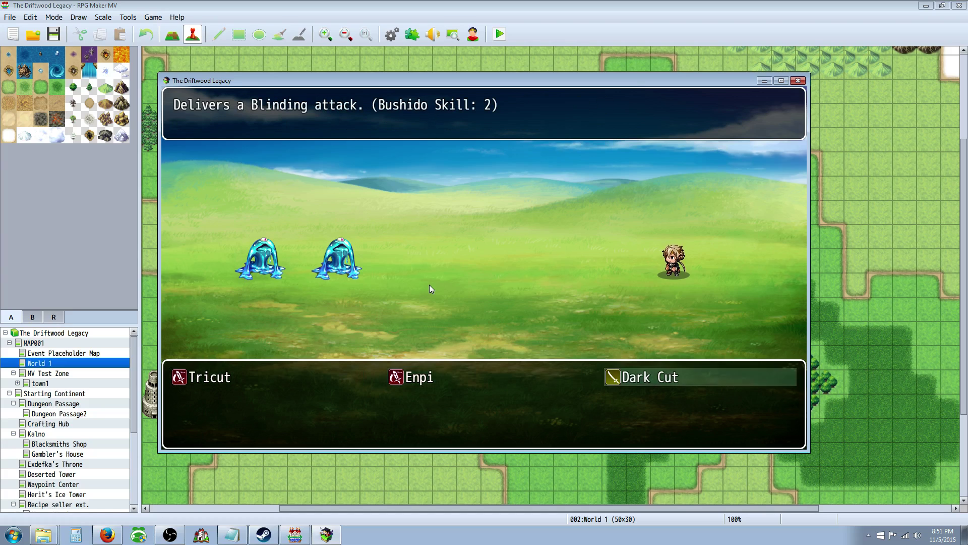
key("Return")
key("Return")
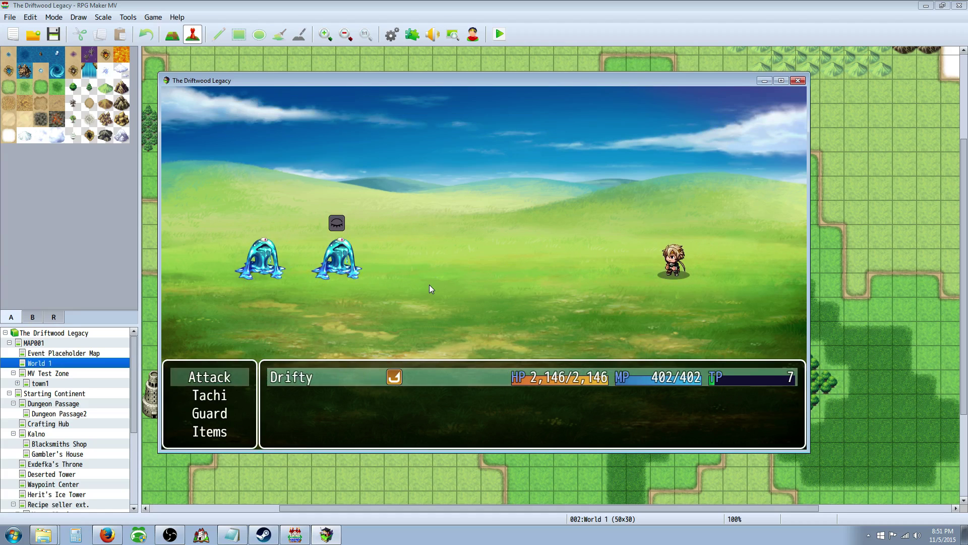
Use Enpi on Slime B, raising Bushido Skill from 3 to 4, then back out of the Tachi list
key("Down")
key("Return")
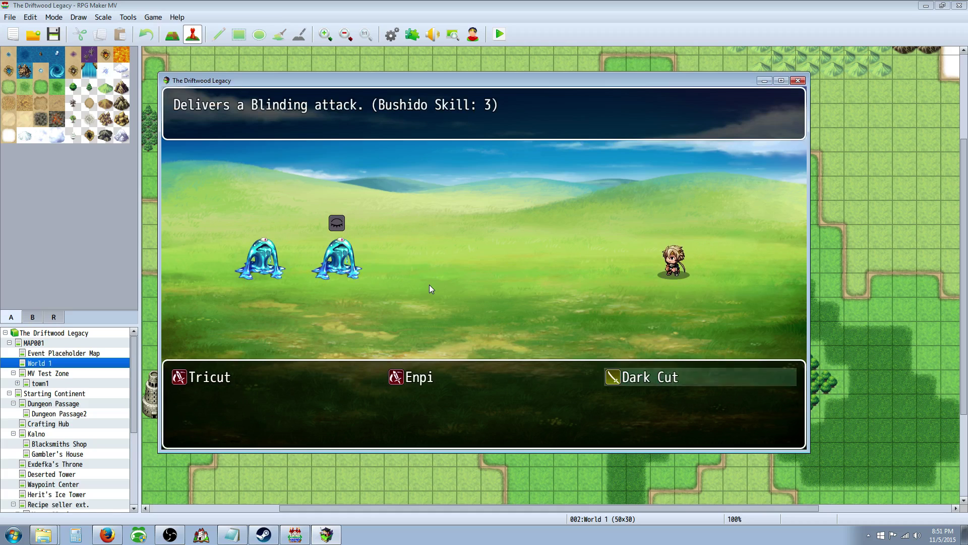
key("Left")
key("Right")
key("Left")
key("Left")
key("Right")
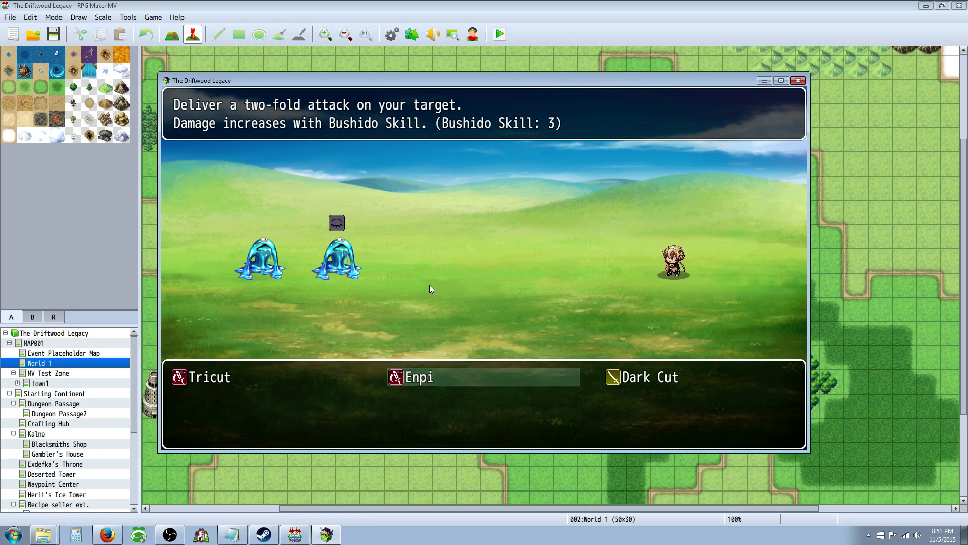
key("Return")
key("Return")
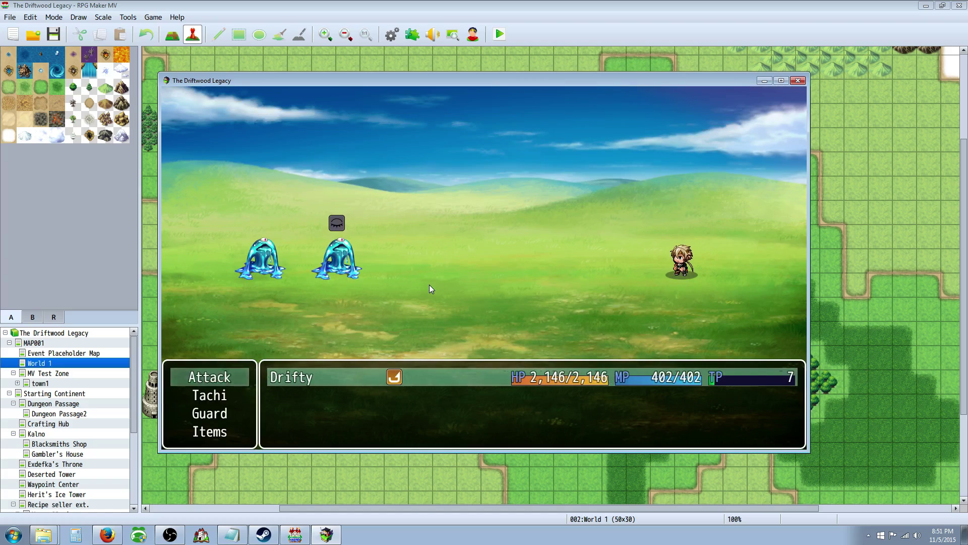
key("Down")
key("Return")
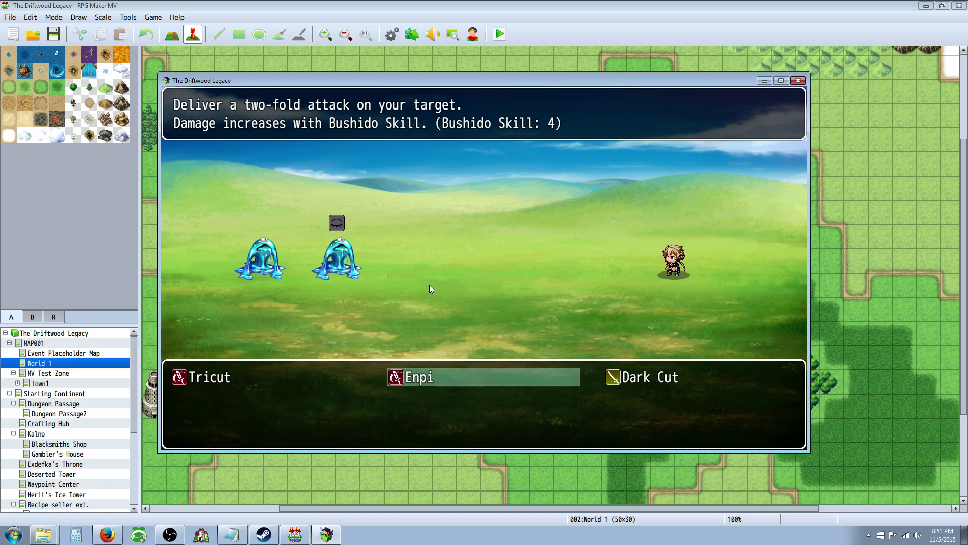
key("Escape")
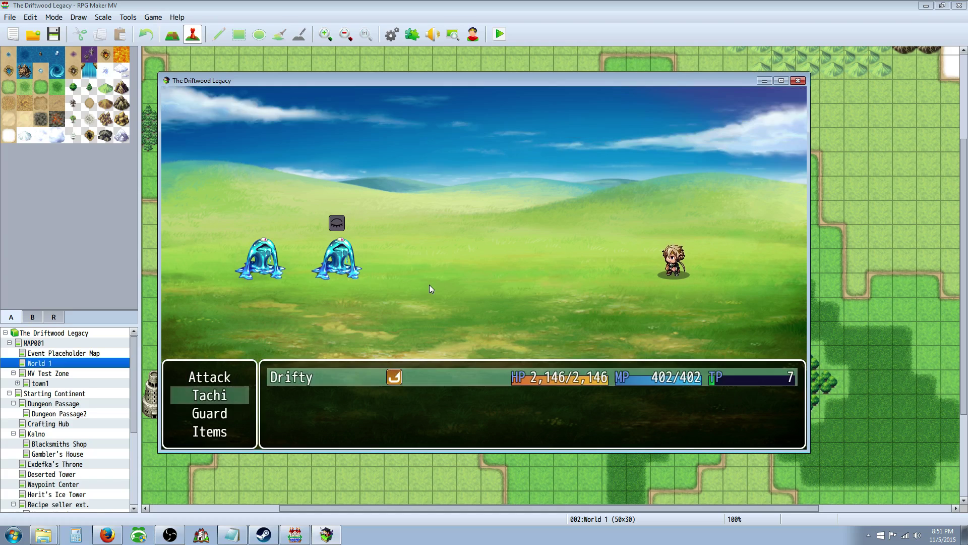
Close the playtest, reopen the Database on Tricut, and select all its note text
left_click(797, 80)
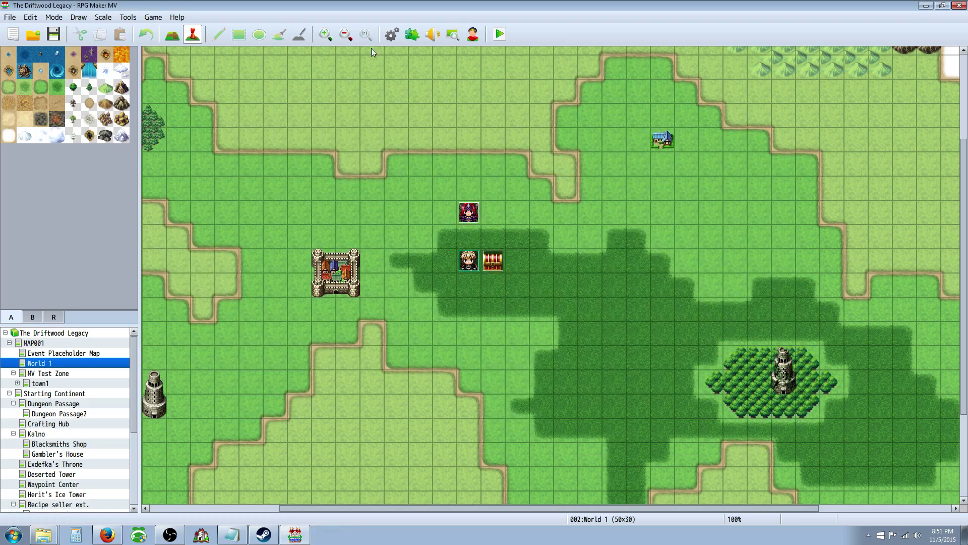
left_click(396, 38)
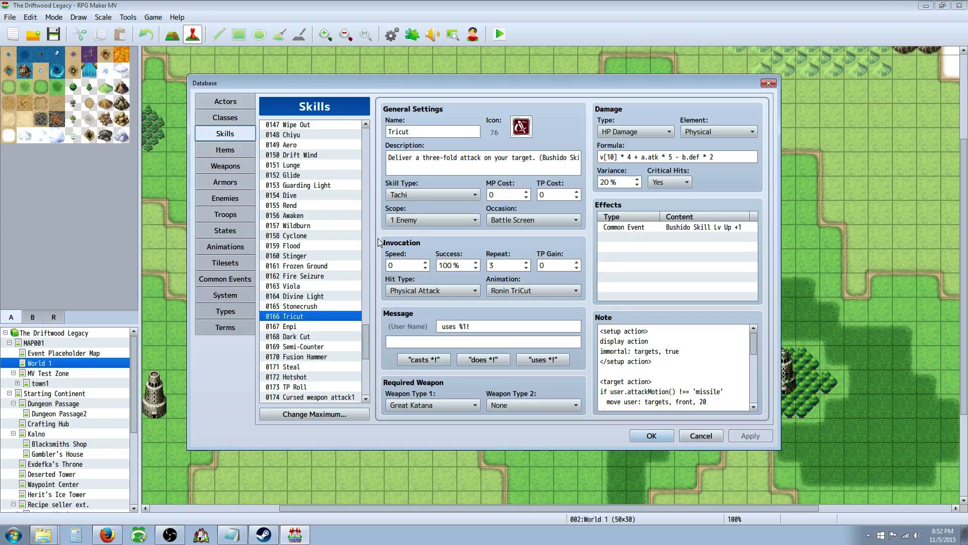
left_click(638, 345)
key("ctrl+a")
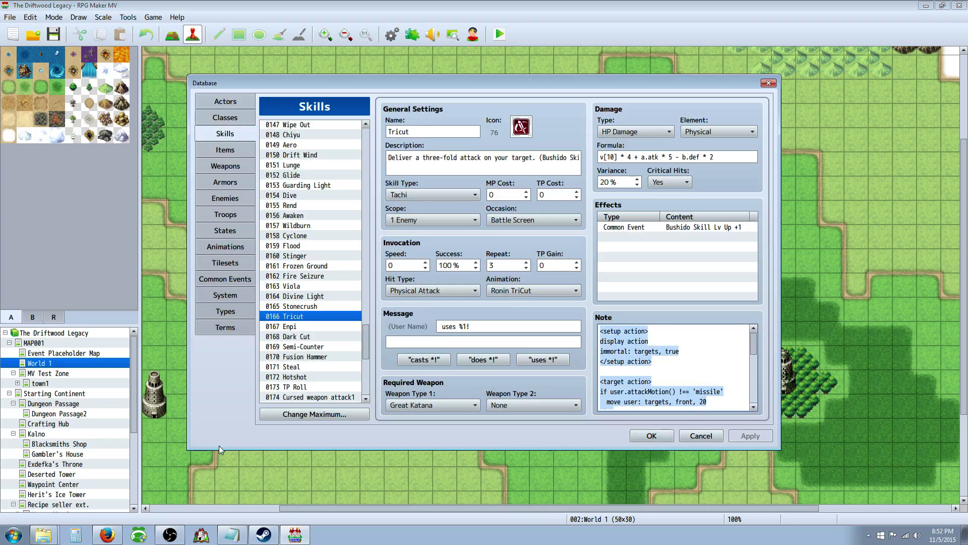
key("alt+Tab")
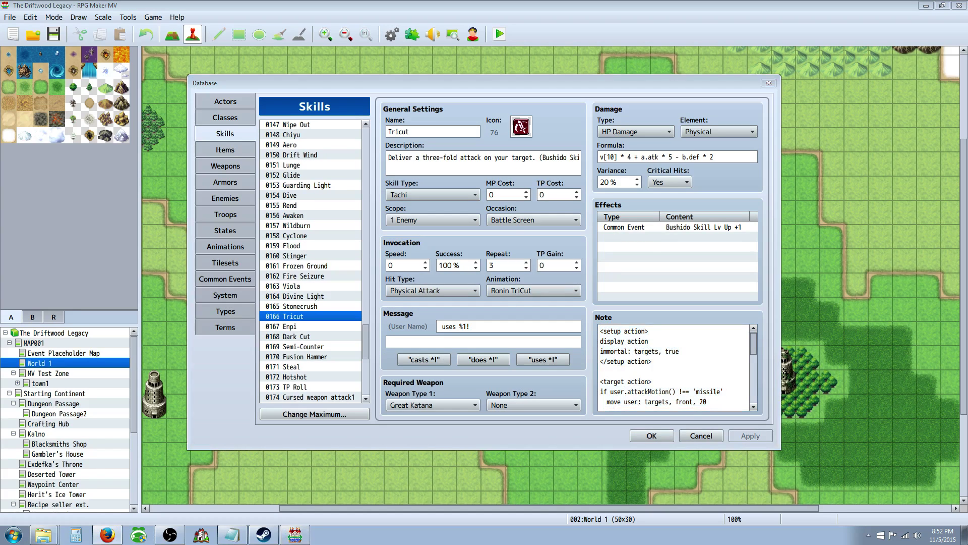
Go from the YEP.4 - Action Sequence Pack 1 video to the Yanfly Engine channel page
left_click(107, 535)
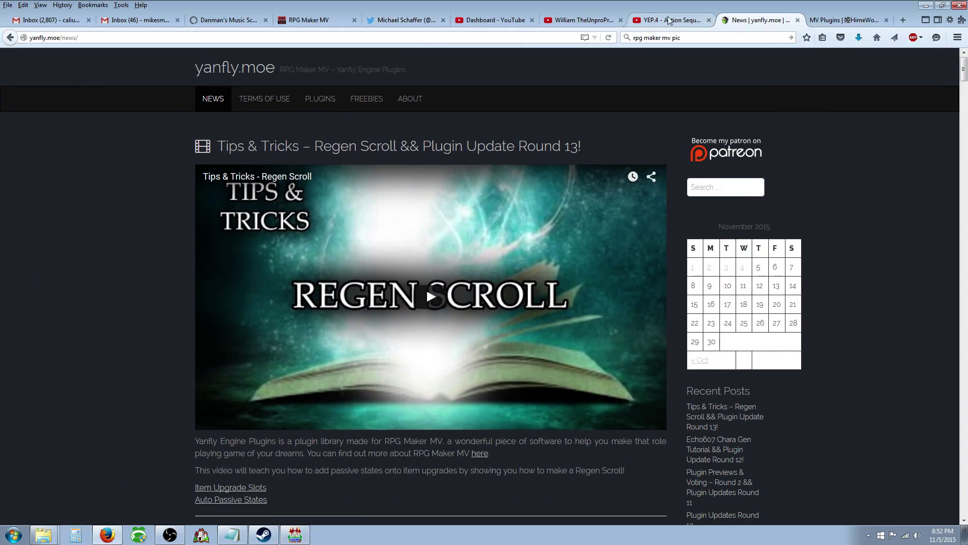
left_click(667, 21)
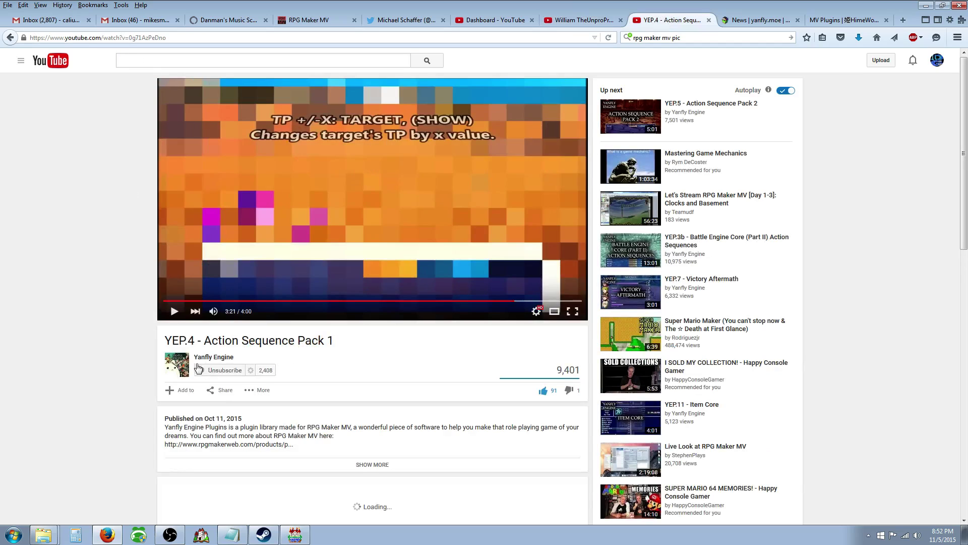
mouse_move(207, 359)
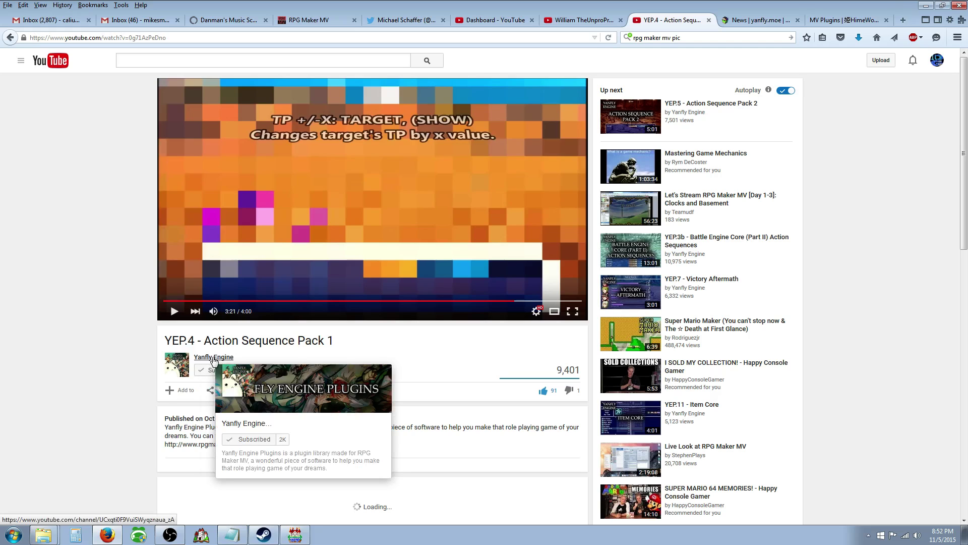
left_click(213, 358)
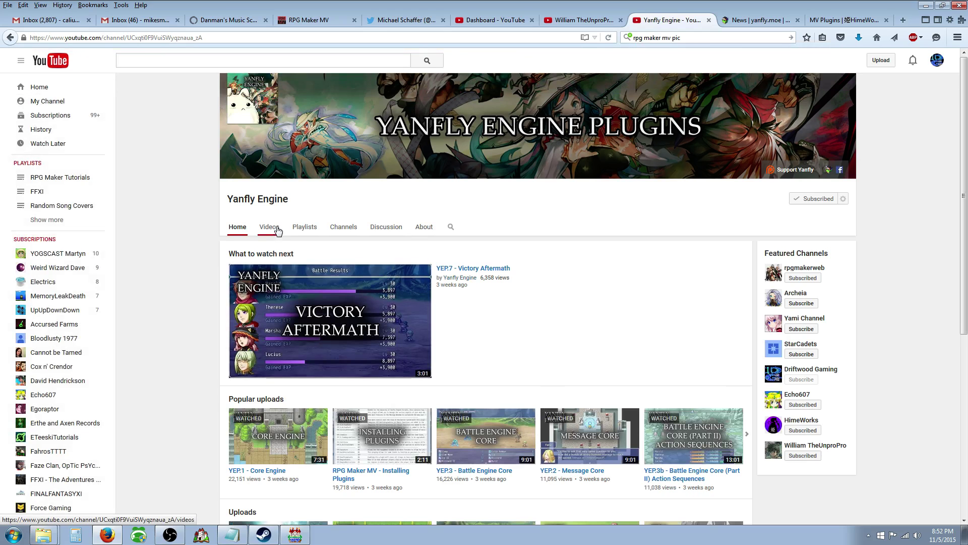
Show the channel's uploaded videos and load more of them
left_click(277, 231)
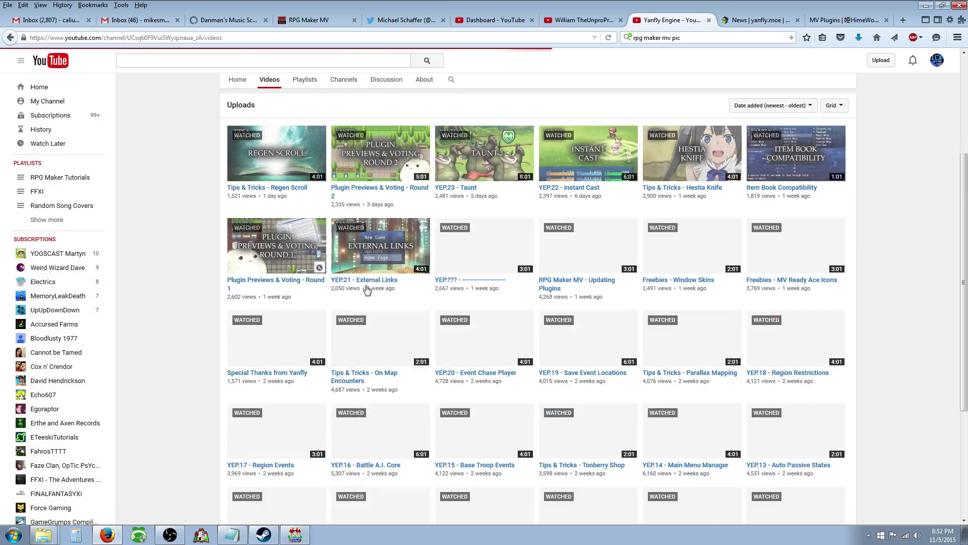
scroll(632, 329, "down", 3)
scroll(631, 329, "down", 3)
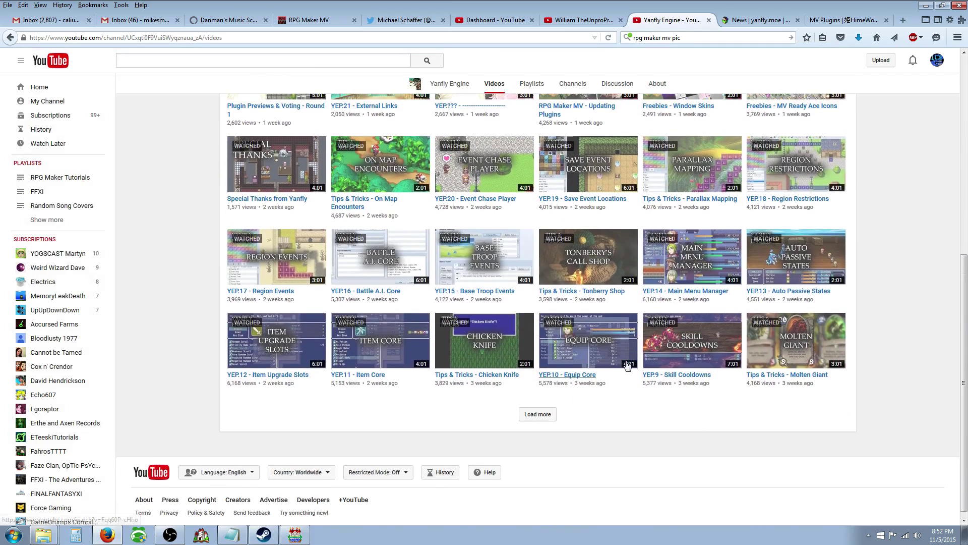
left_click(537, 414)
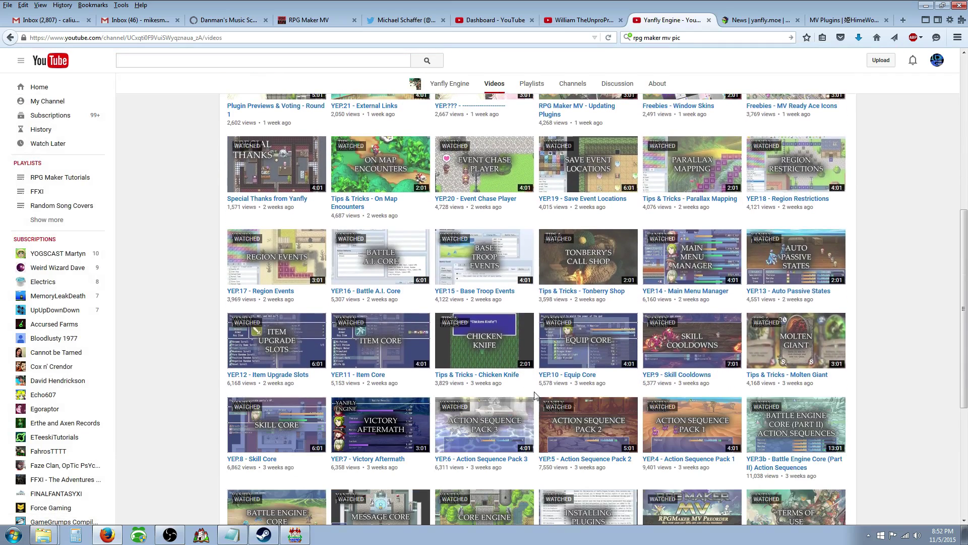
scroll(815, 266, "down", 3)
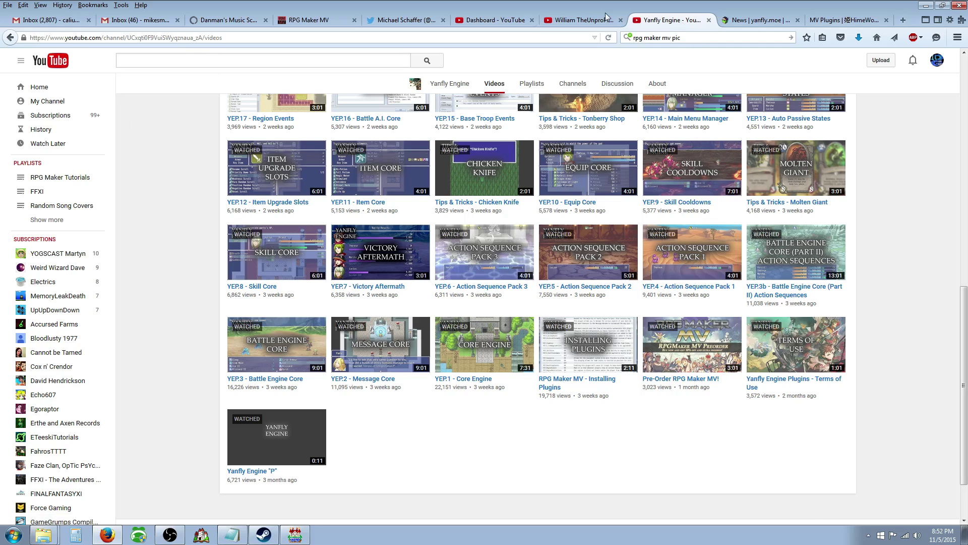
Switch through the YouTube creator dashboard to the RPG Maker MV forums tab
left_click(582, 20)
left_click(499, 21)
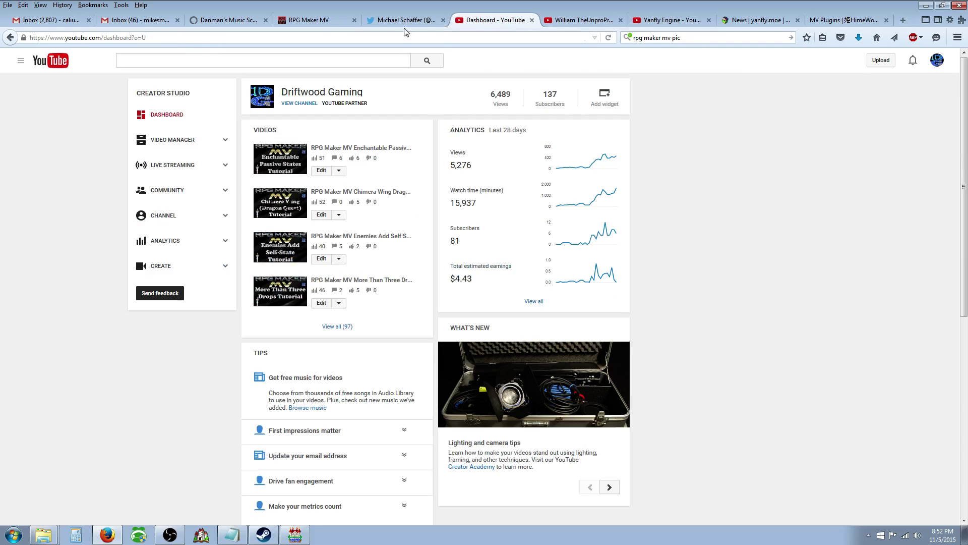
left_click(325, 22)
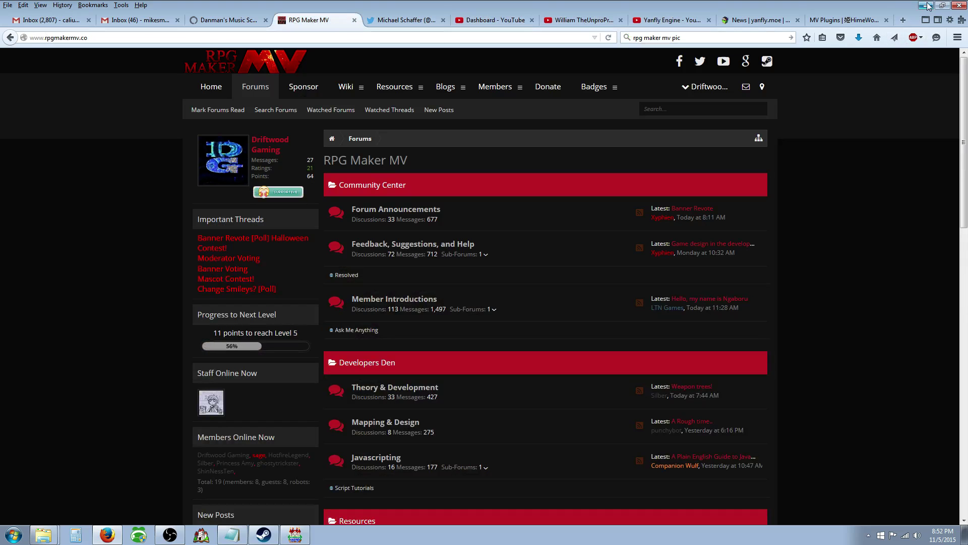
Bring plugin notes.txt in Notepad to the front over the Database
key("alt+Tab")
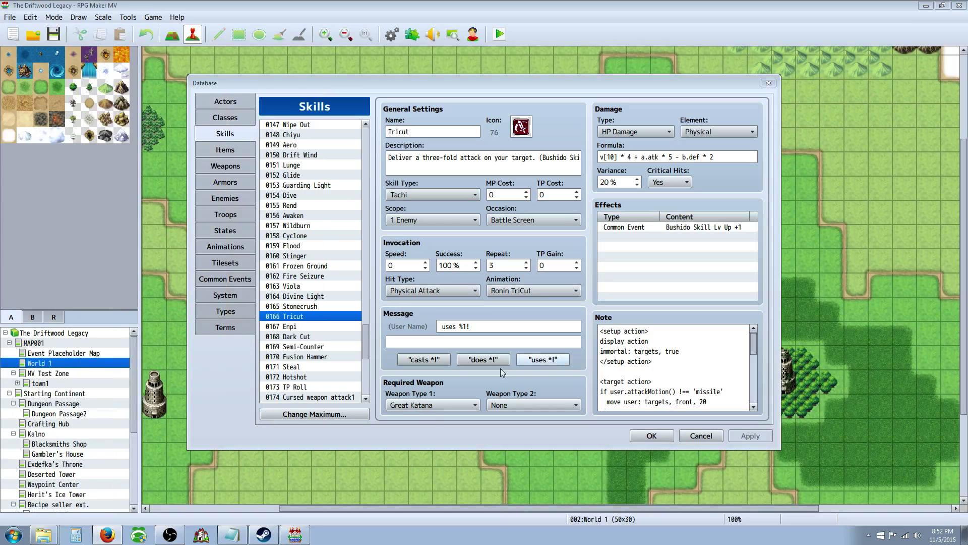
left_click(231, 534)
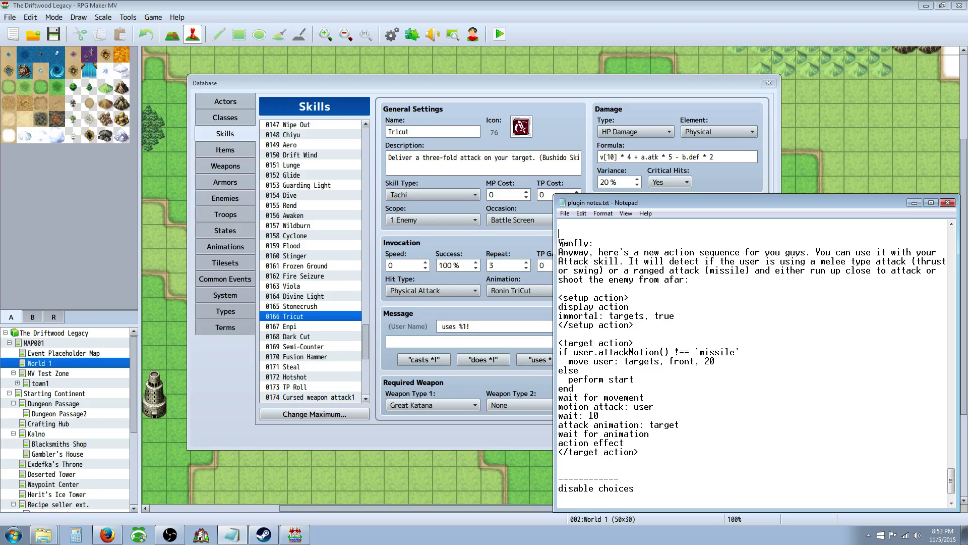
Highlight the Yanfly heading and the setup and target action sequence block in the notes
left_click_drag(559, 233, 594, 243)
left_click(595, 244)
left_click_drag(559, 297, 710, 451)
left_click(656, 325)
Select the 0001 Attack skill in the Database and select all its note text
left_click_drag(367, 357, 367, 132)
left_click(323, 130)
left_click(631, 362)
key("ctrl+a")
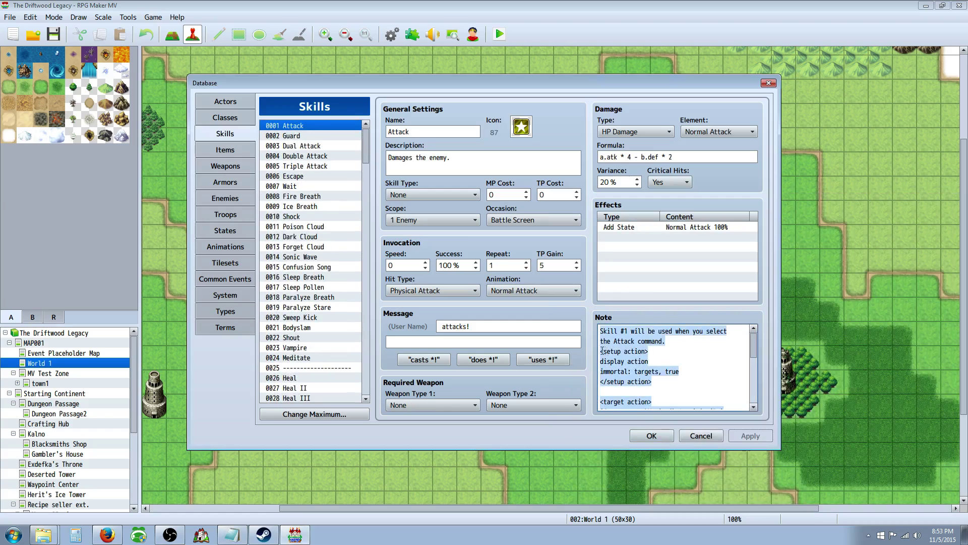
Review the Attack note's Skill #1 lines, close the Database with OK, and start a playtest
left_click(608, 341)
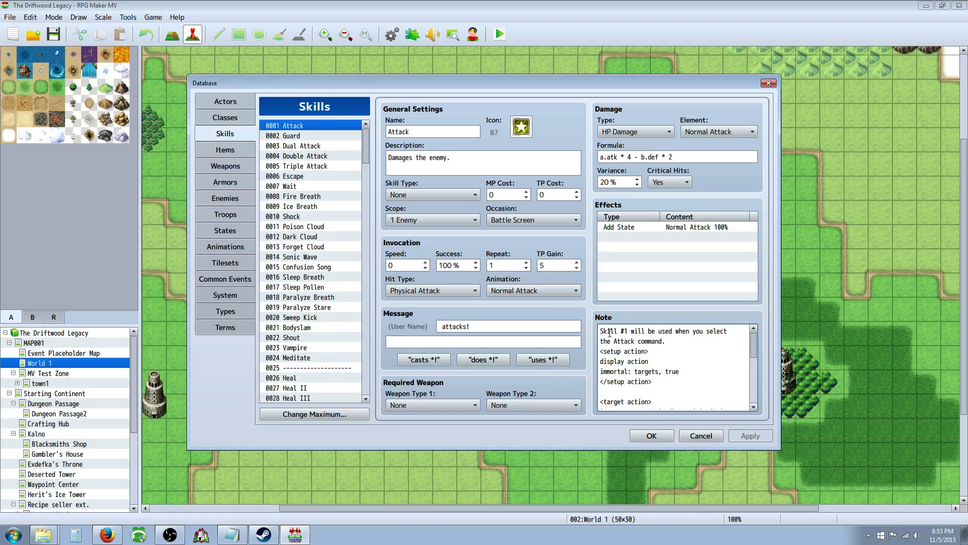
left_click_drag(614, 337, 671, 484)
left_click(620, 342)
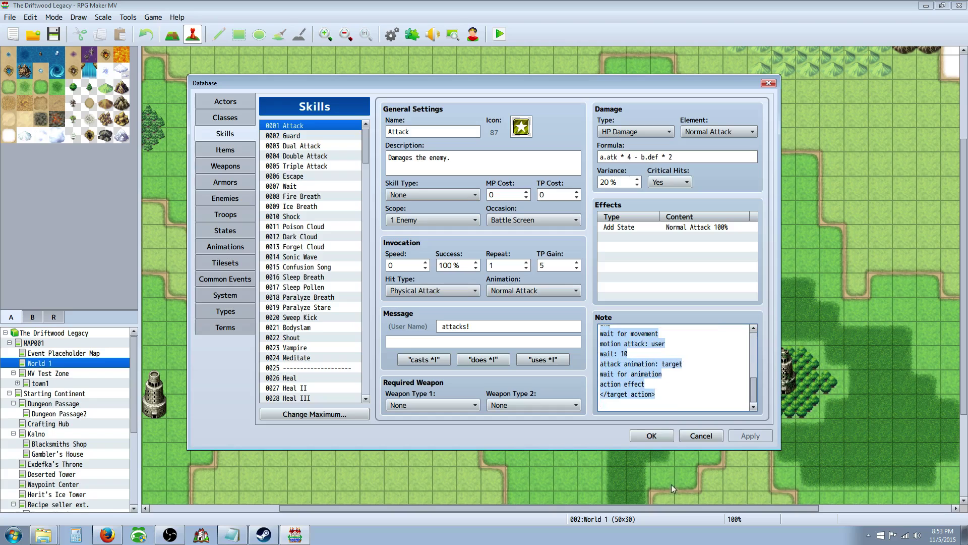
left_click(651, 436)
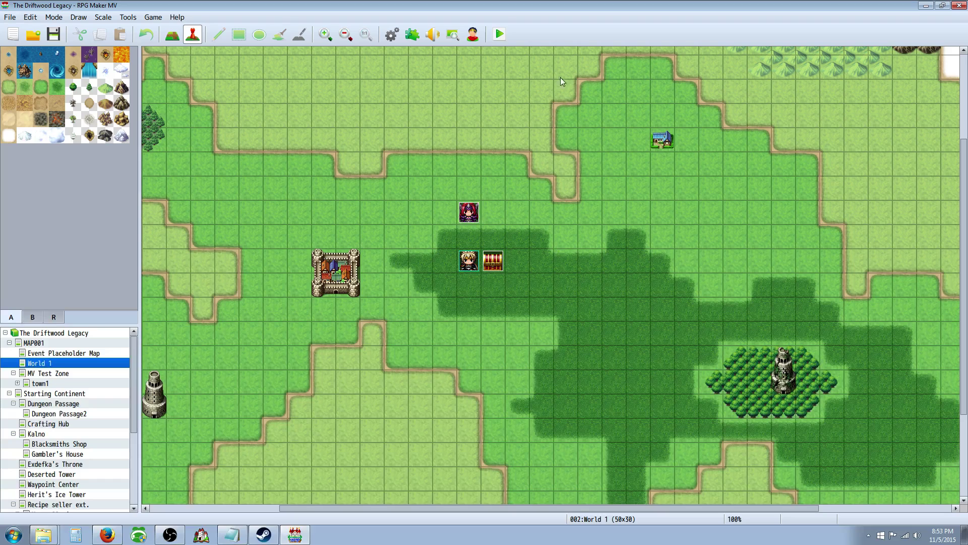
left_click(500, 35)
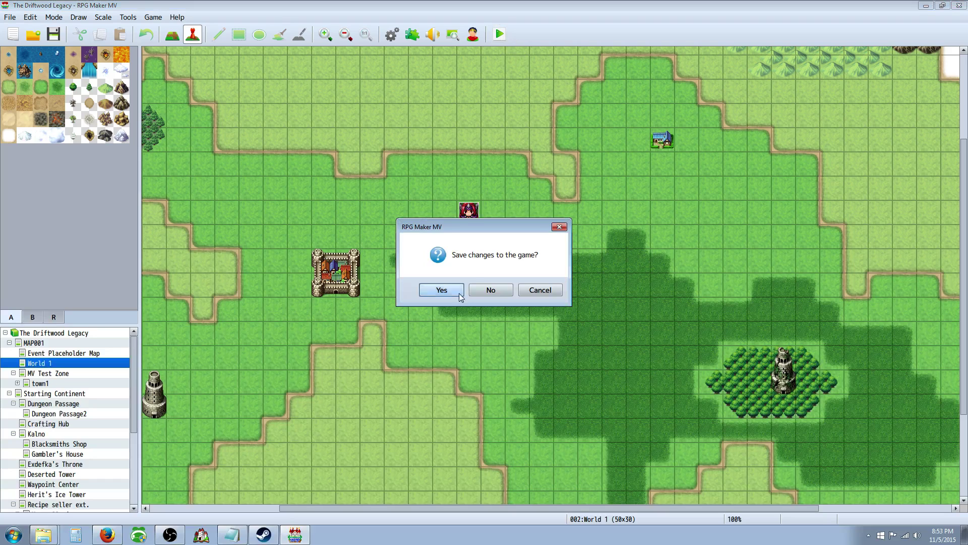
Save, start a new game, attack Slime B twice with Attack, then close the playtest
left_click(444, 291)
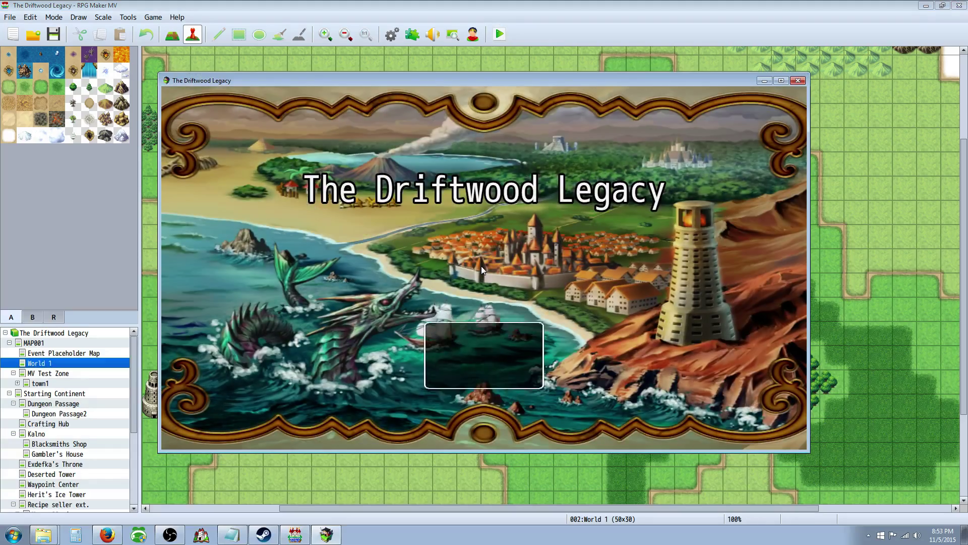
key("Return")
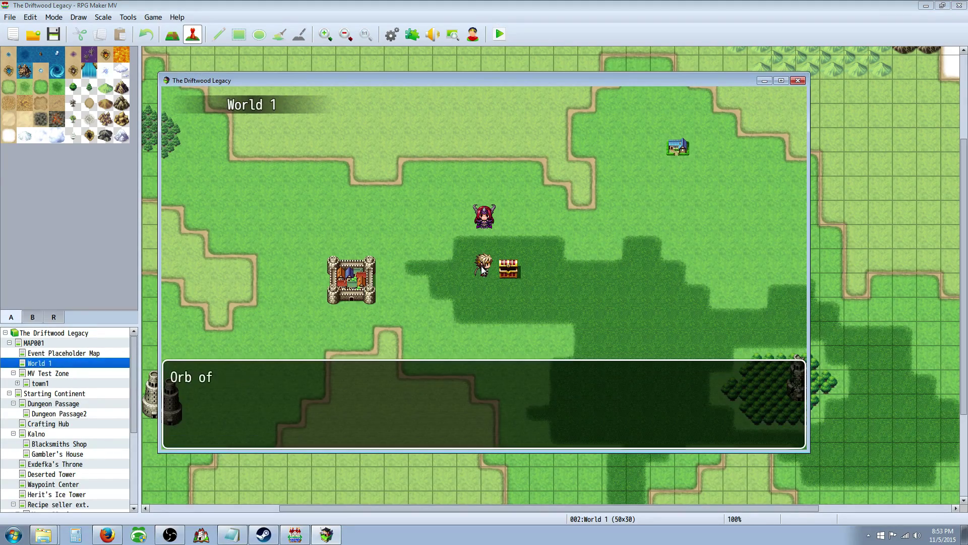
key("Return")
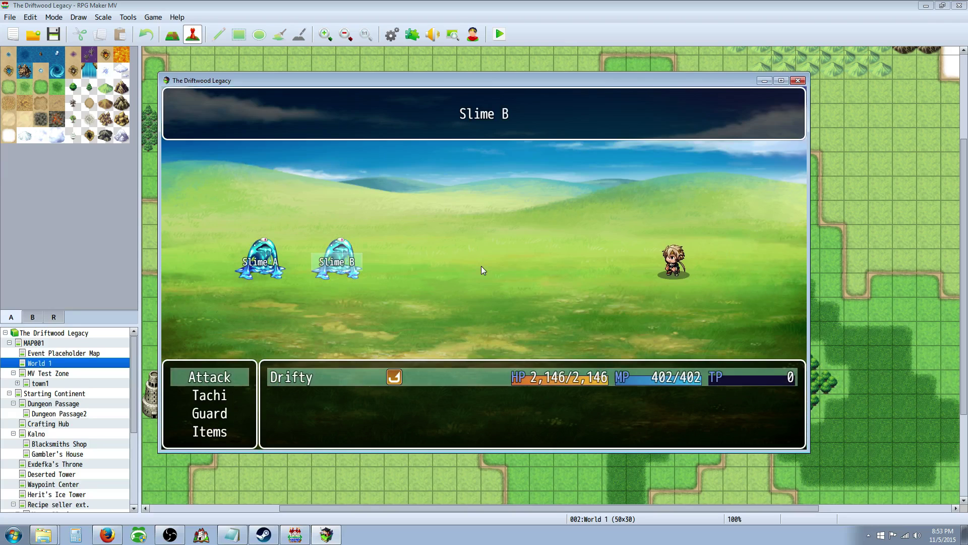
key("Return")
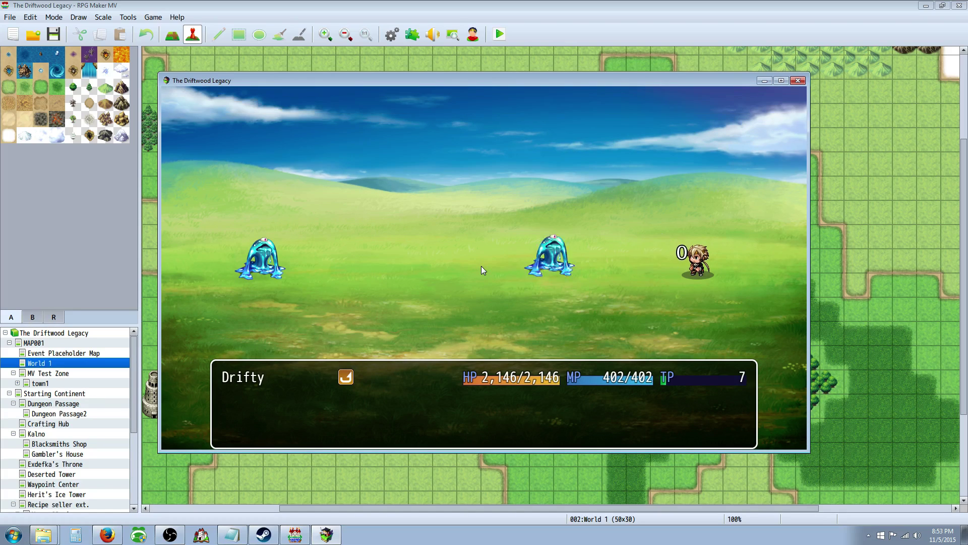
key("Return")
key("Return")
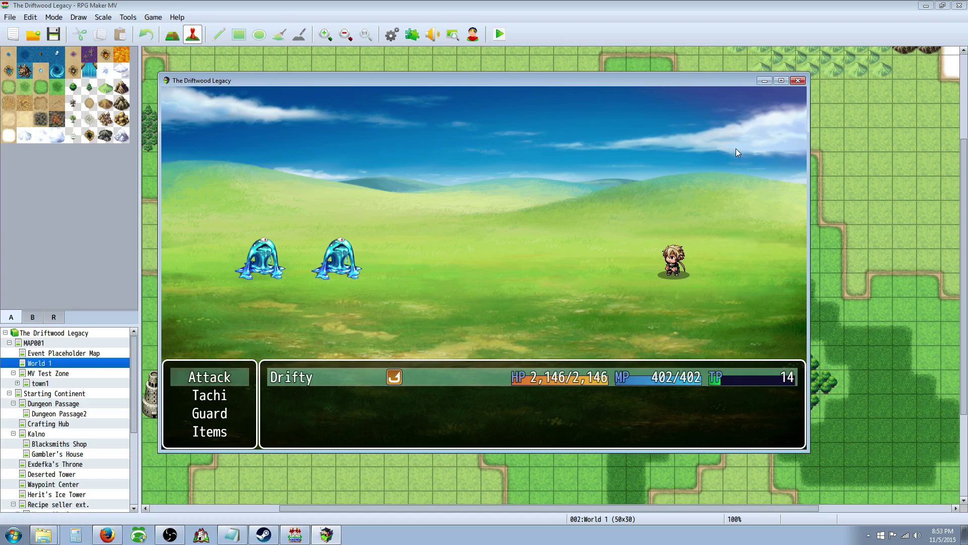
key("alt+F4")
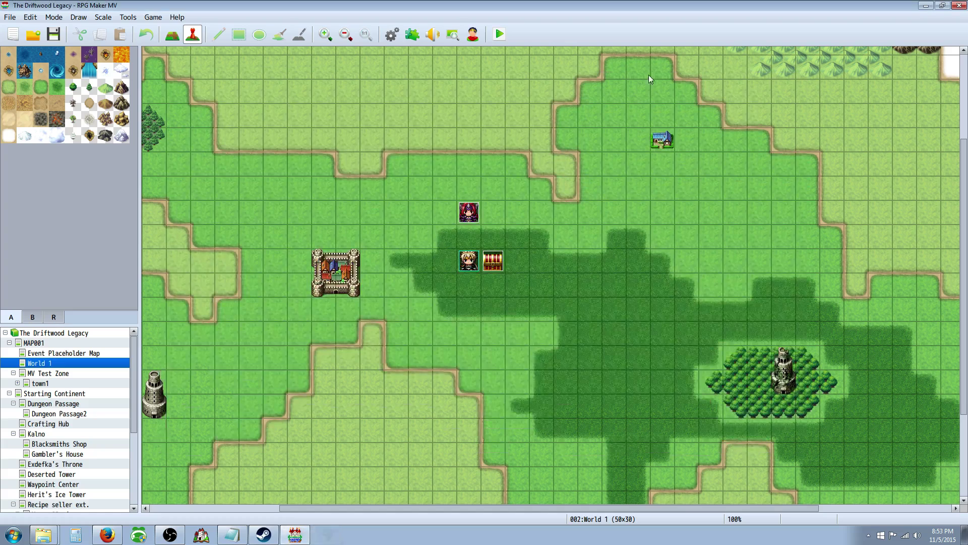
Open the Database and browse Common Events, Tilesets and Types before settling on System
left_click(389, 41)
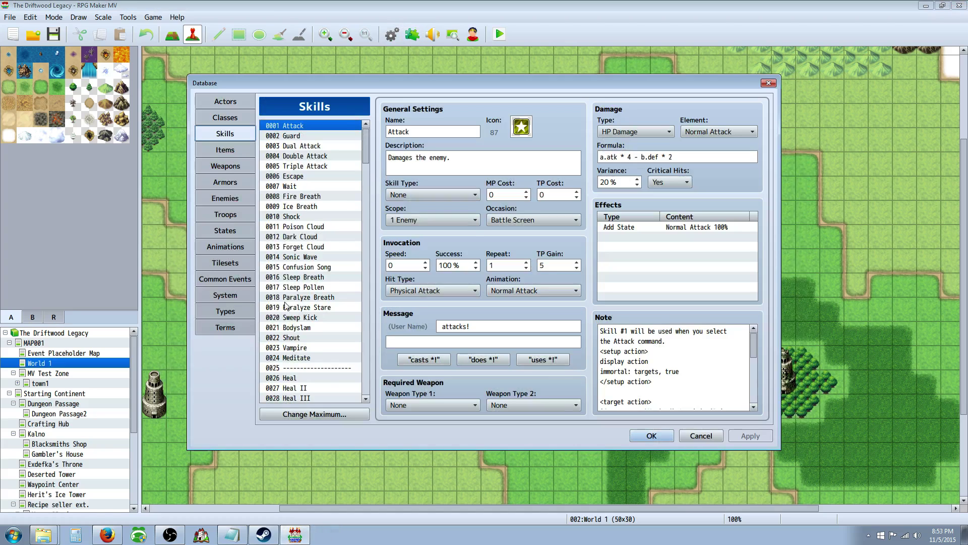
left_click(234, 277)
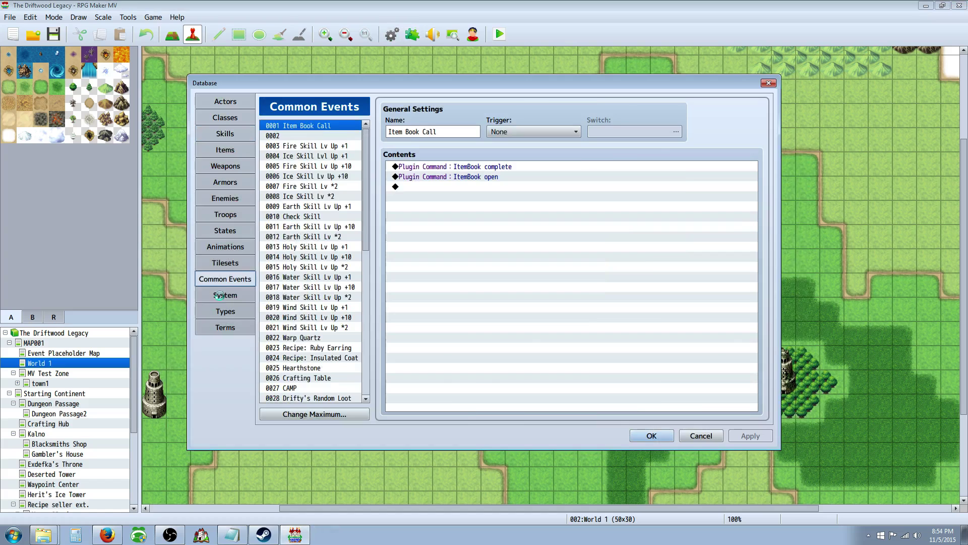
left_click(235, 294)
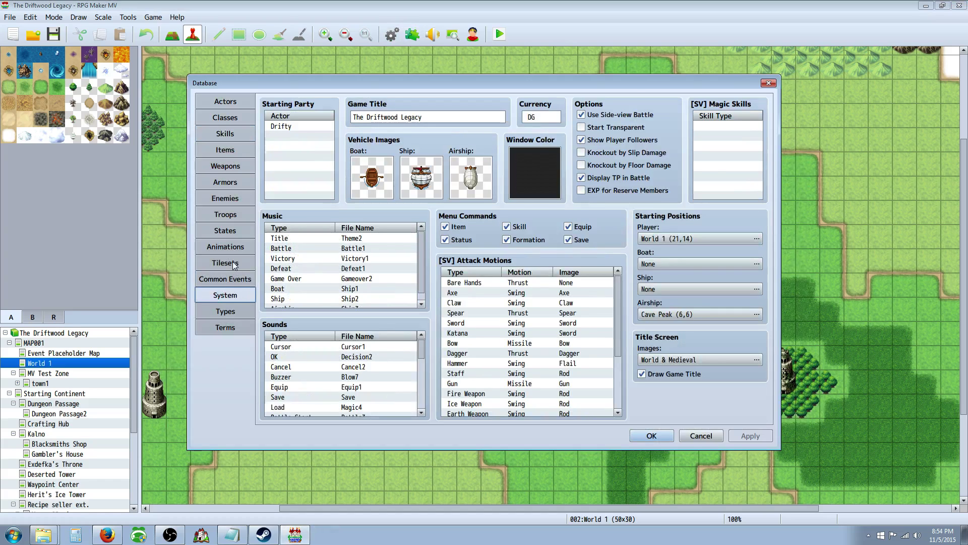
left_click(234, 263)
left_click(226, 311)
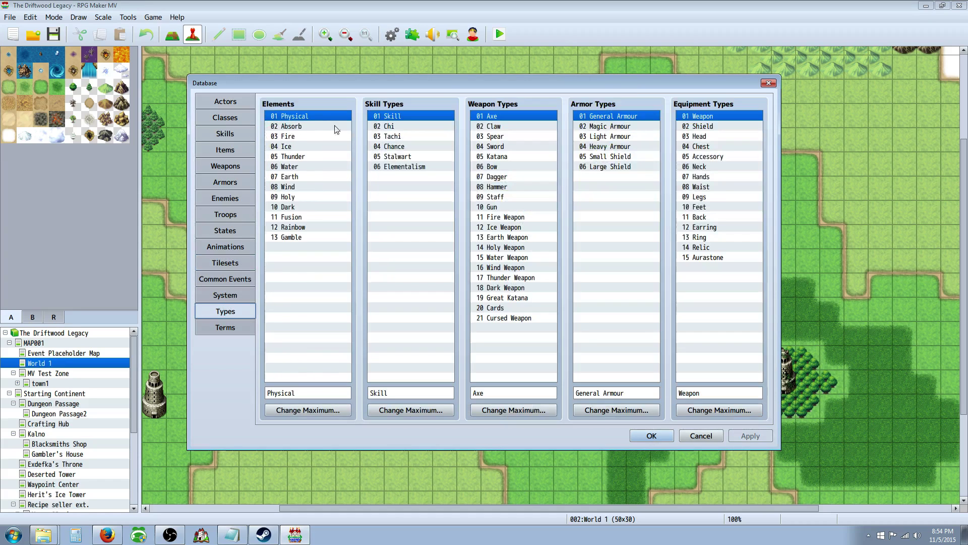
left_click(225, 295)
Replace Drifty with Mia in the Starting Party
right_click(295, 133)
left_click(308, 135)
left_click(299, 147)
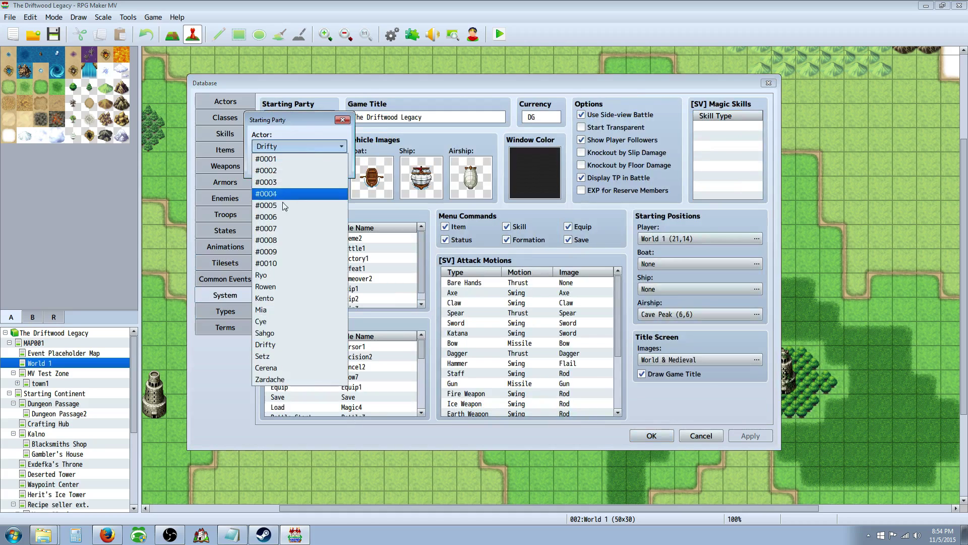
left_click(262, 310)
left_click(273, 165)
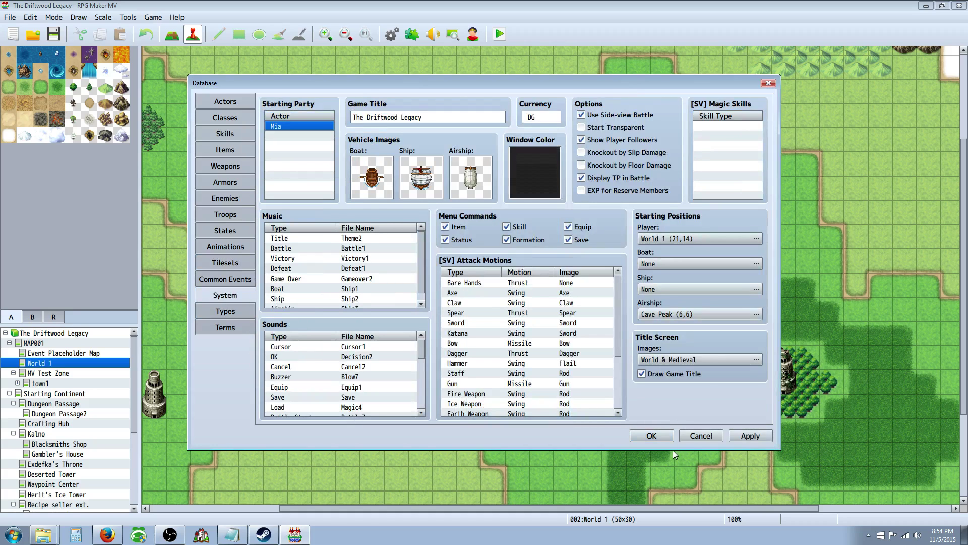
Apply the change, close the Database, and reopen it on the Skills list
left_click(651, 435)
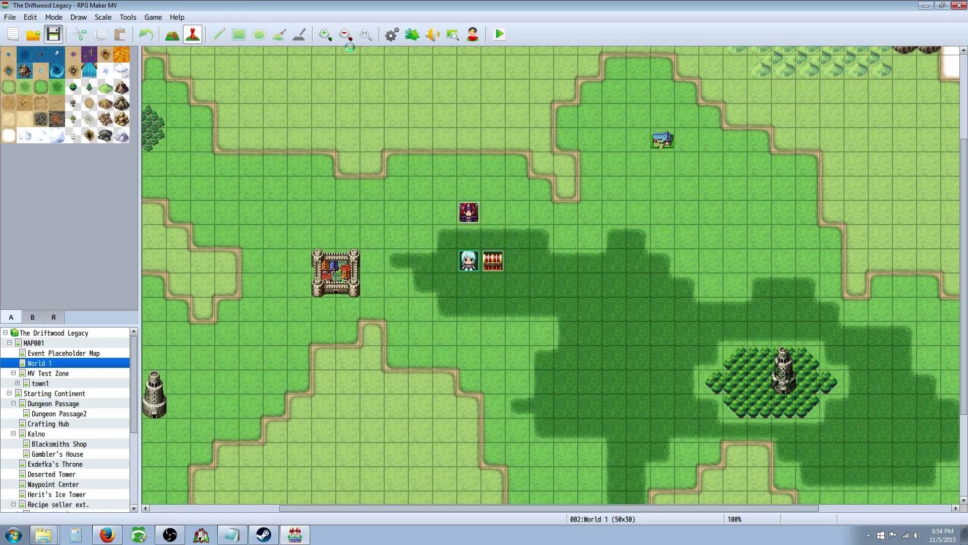
left_click(392, 34)
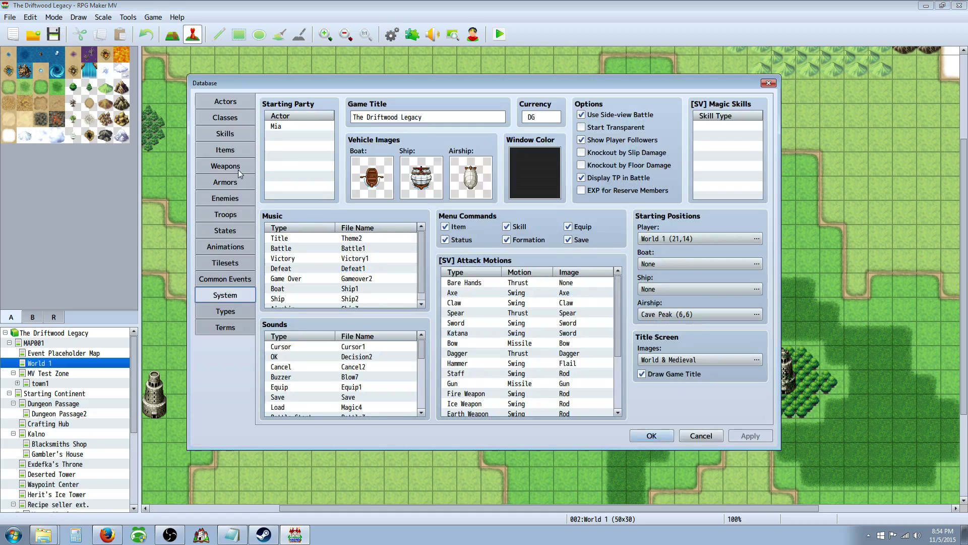
left_click(225, 133)
Browse the skills list from Assassin's Edge through Magic Torrent, Tidal Wave and Drift Wind
scroll(365, 198, "down", 16)
left_click_drag(364, 221, 361, 295)
left_click(325, 268)
left_click(323, 308)
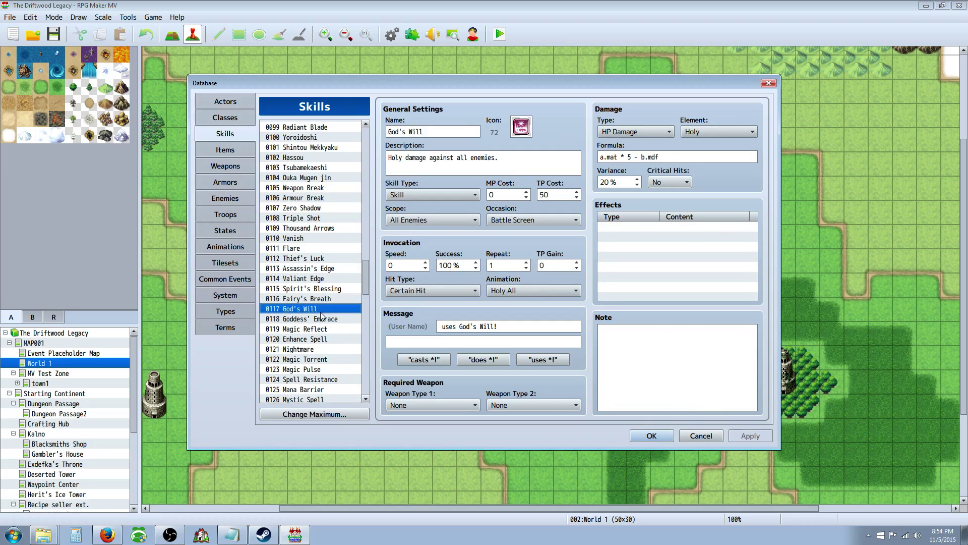
left_click(320, 330)
left_click(322, 359)
scroll(319, 325, "down", 2)
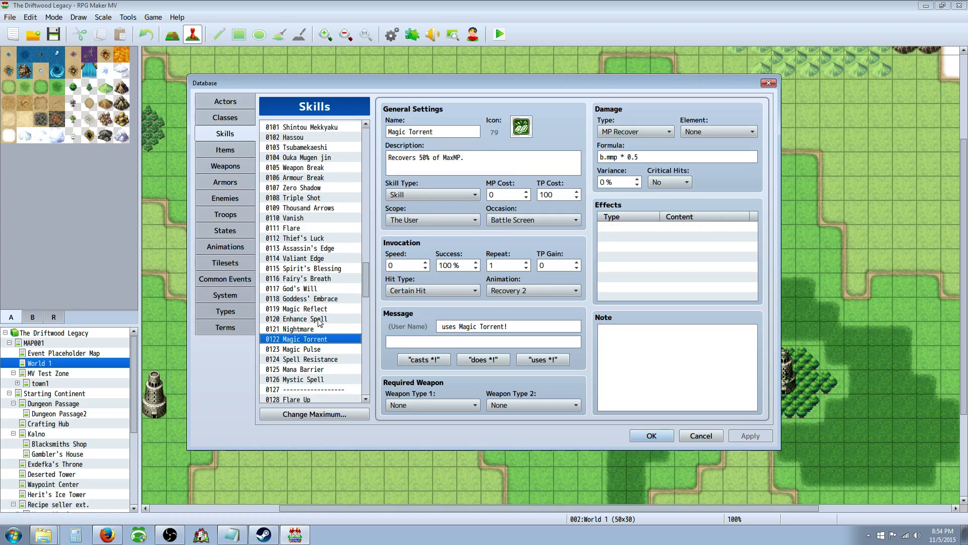
scroll(315, 315, "down", 6)
scroll(313, 314, "down", 1)
left_click(314, 310)
left_click(314, 328)
left_click(313, 340)
left_click(313, 379)
Move past Cyclone, Stonecrush and Dark Cut to 0170 Fusion Hammer and select all its note text
scroll(312, 368, "down", 4)
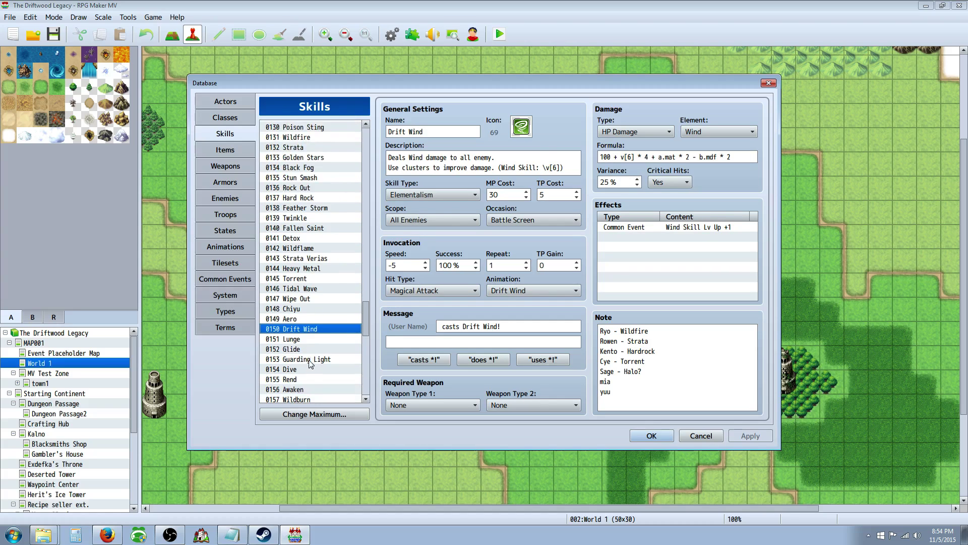
scroll(307, 353, "down", 2)
left_click(306, 339)
scroll(308, 341, "down", 2)
scroll(304, 361, "down", 1)
left_click(306, 351)
left_click(307, 388)
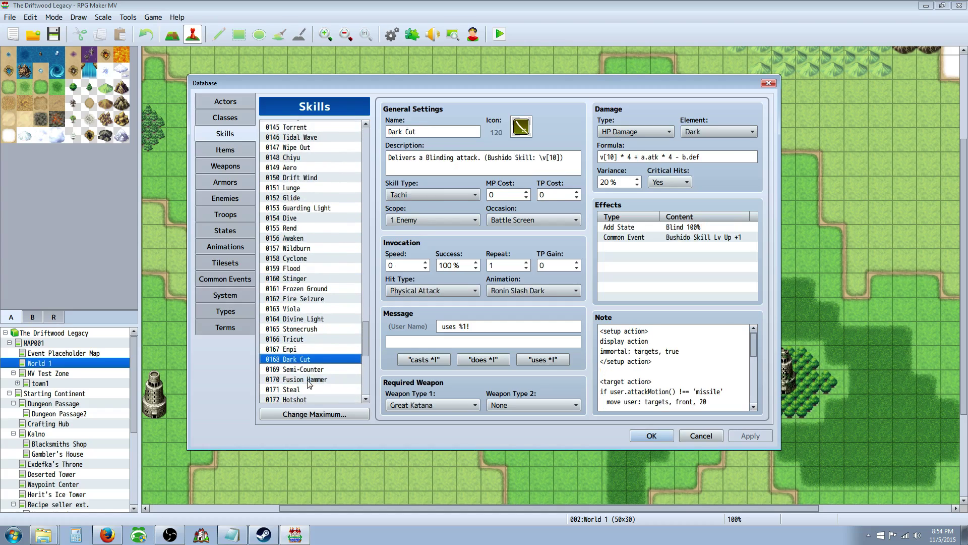
scroll(313, 373, "down", 2)
key("Down")
key("Down")
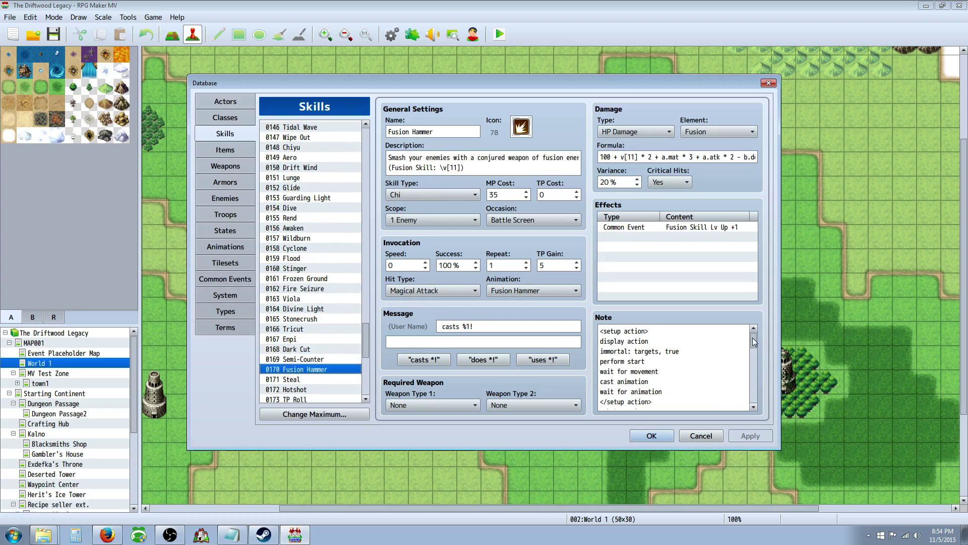
left_click(681, 368)
key("ctrl+a")
left_click(657, 330)
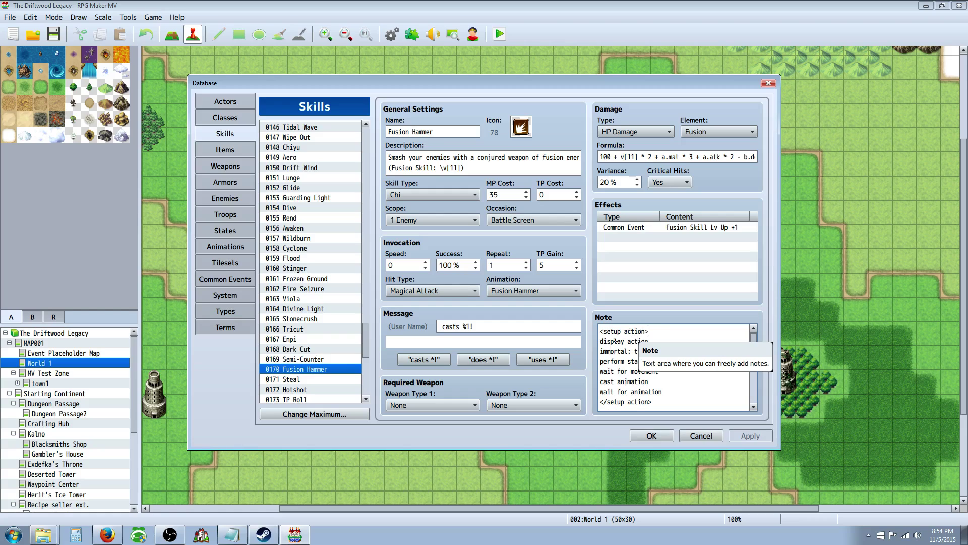
key("Delete")
key("ctrl+z")
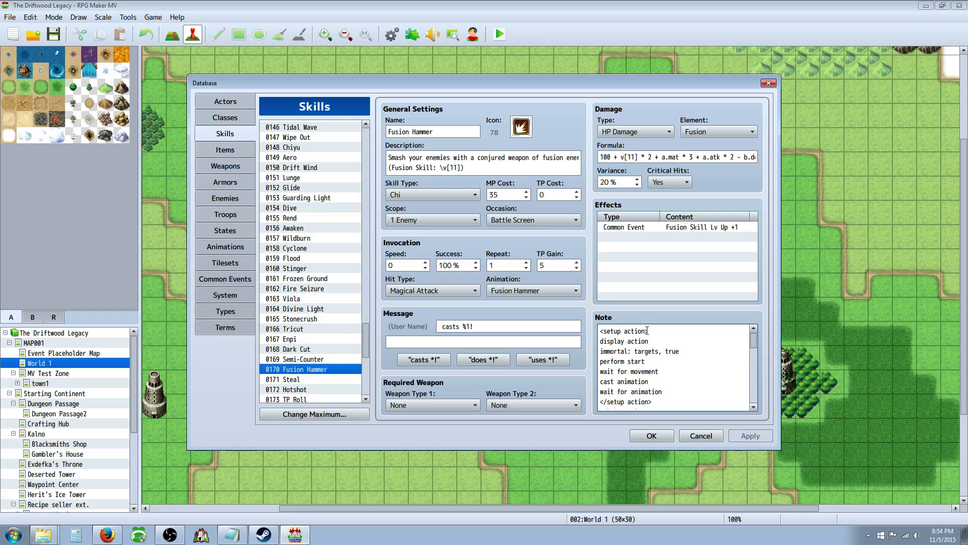
left_click_drag(601, 330, 653, 331)
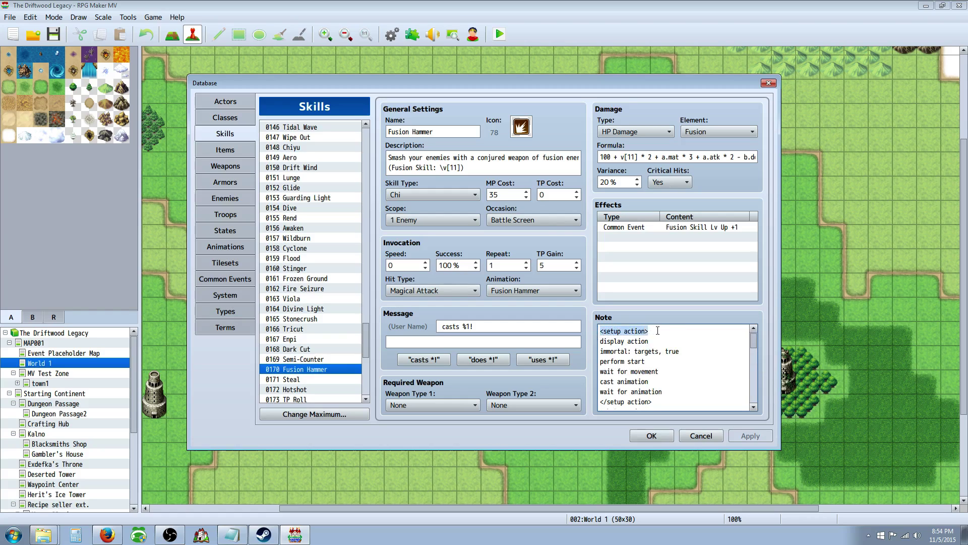
left_click(600, 342)
left_click_drag(600, 341, 648, 340)
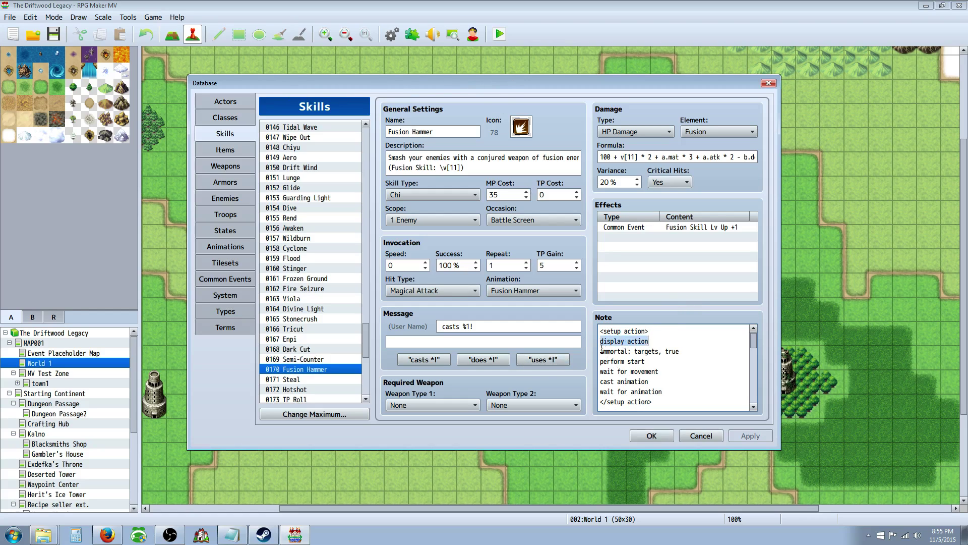
left_click_drag(601, 349, 686, 348)
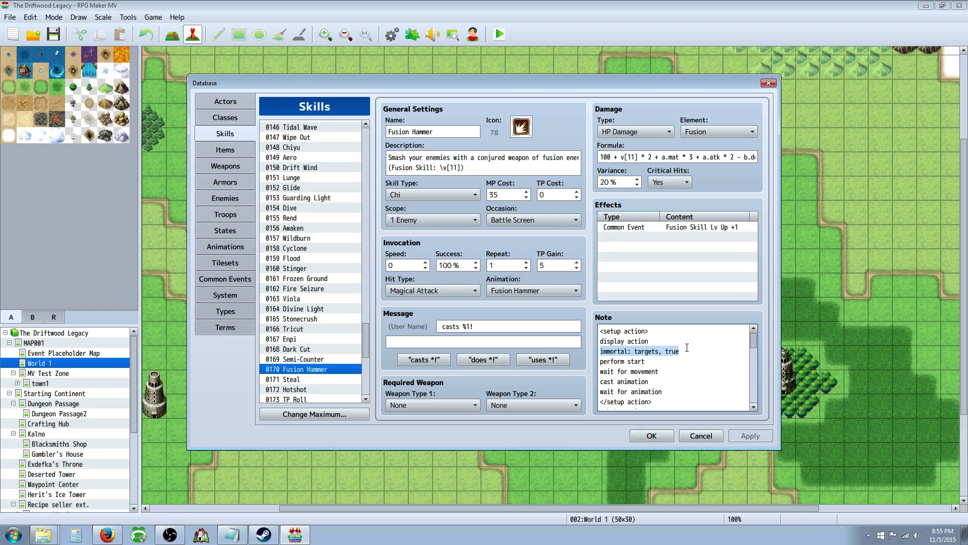
left_click(619, 353)
left_click_drag(603, 351, 648, 356)
left_click(659, 347)
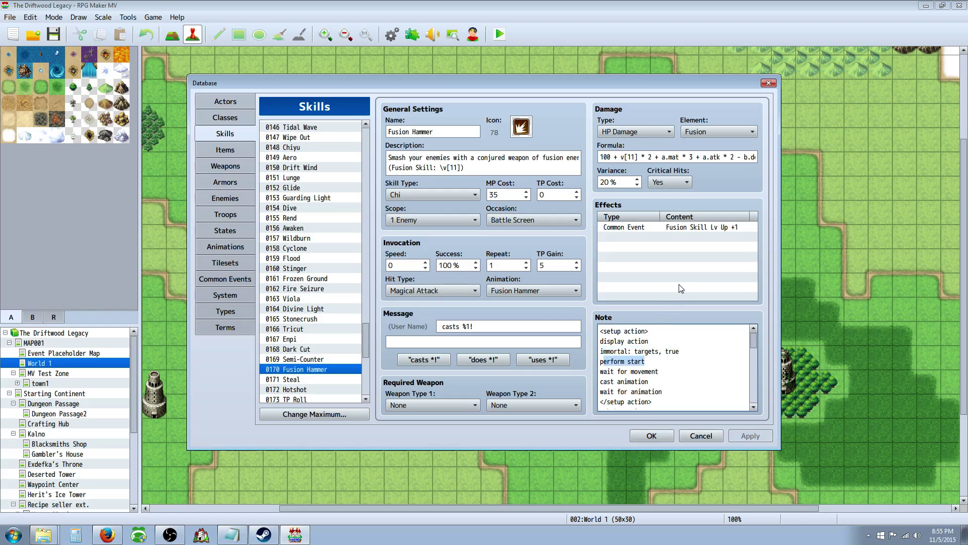
left_click_drag(600, 371, 659, 372)
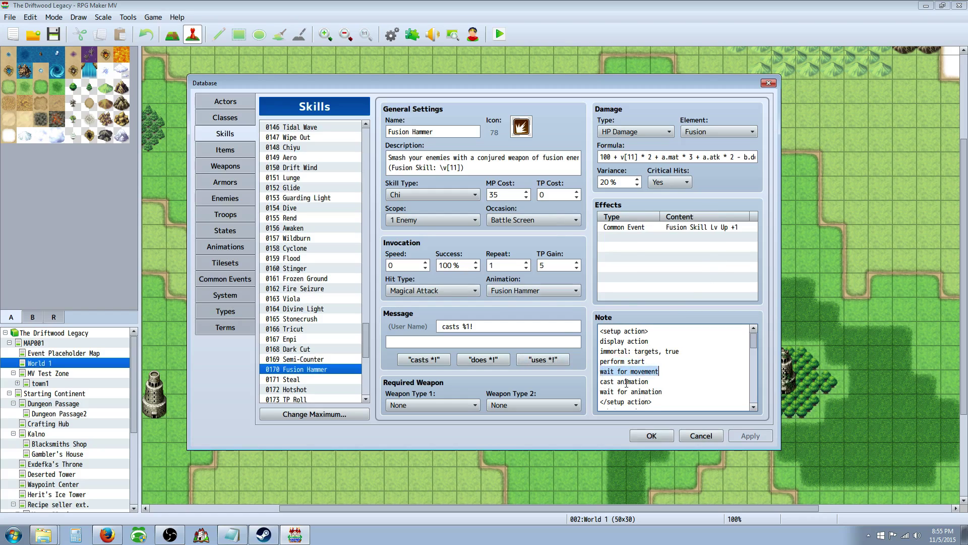
left_click_drag(601, 382, 663, 382)
scroll(651, 379, "down", 1)
left_click(643, 381)
left_click(646, 372)
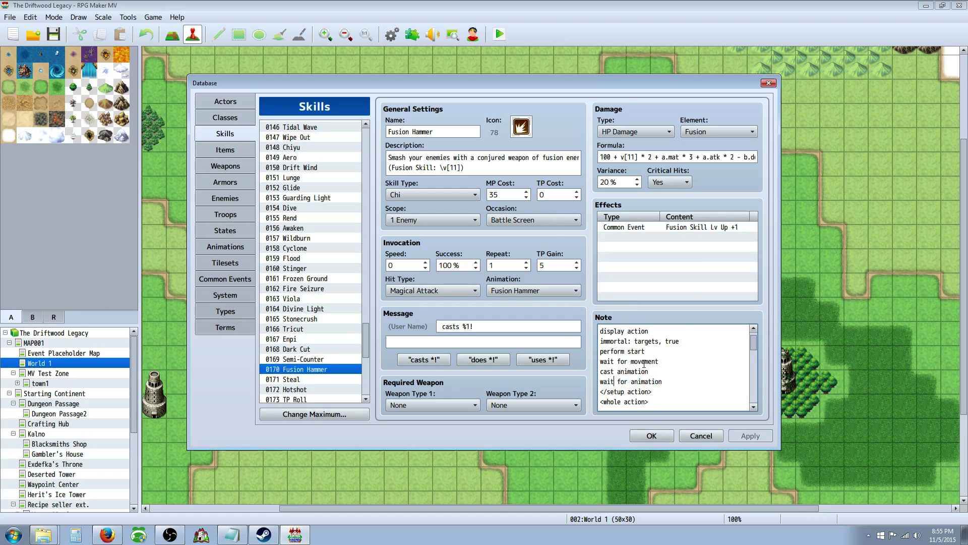
scroll(653, 357, "down", 2)
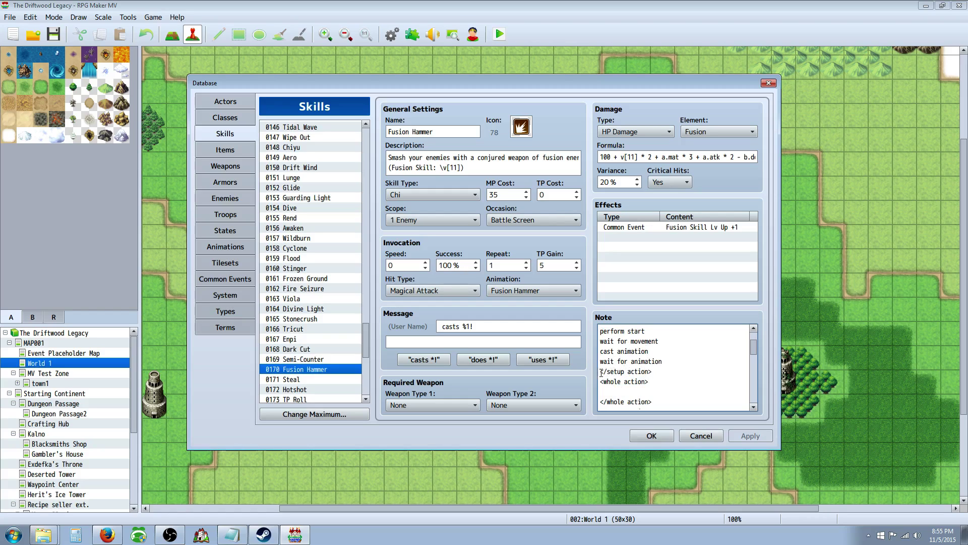
left_click_drag(600, 372, 653, 382)
left_click(642, 377)
scroll(628, 379, "down", 1)
scroll(647, 376, "down", 1)
left_click(628, 372)
left_click(629, 371)
scroll(629, 371, "down", 1)
scroll(629, 371, "down", 2)
left_click_drag(601, 361, 652, 361)
scroll(638, 369, "down", 1)
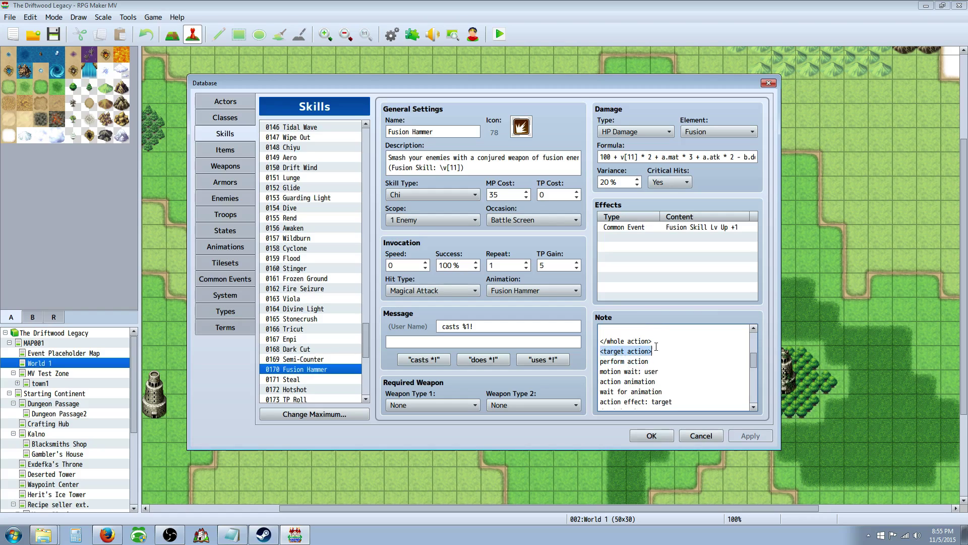
scroll(651, 356, "down", 1)
left_click(612, 353)
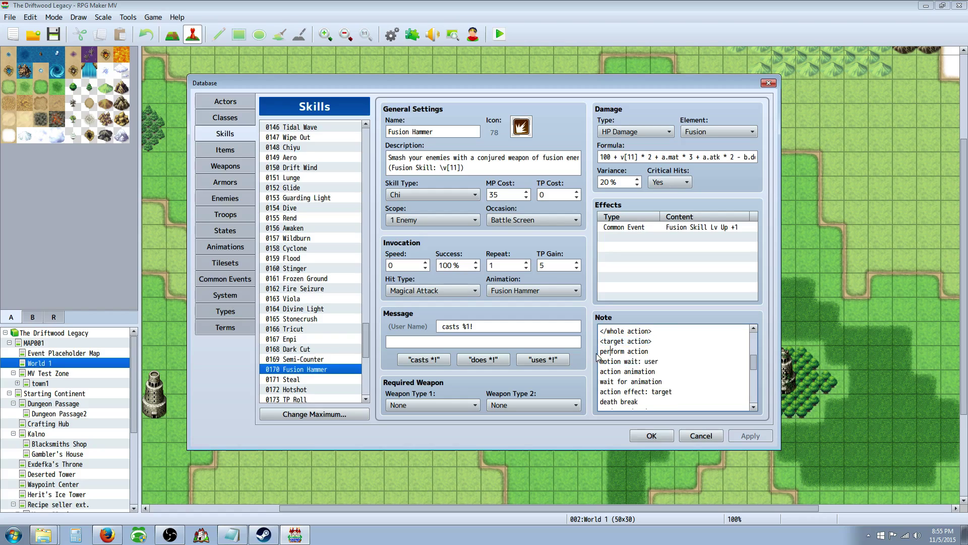
left_click_drag(600, 351, 649, 351)
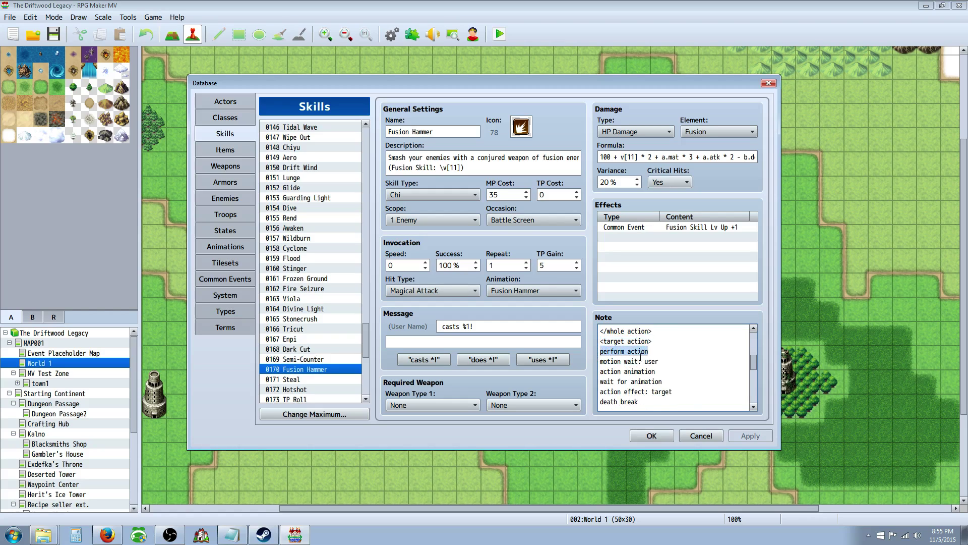
scroll(640, 357, "down", 1)
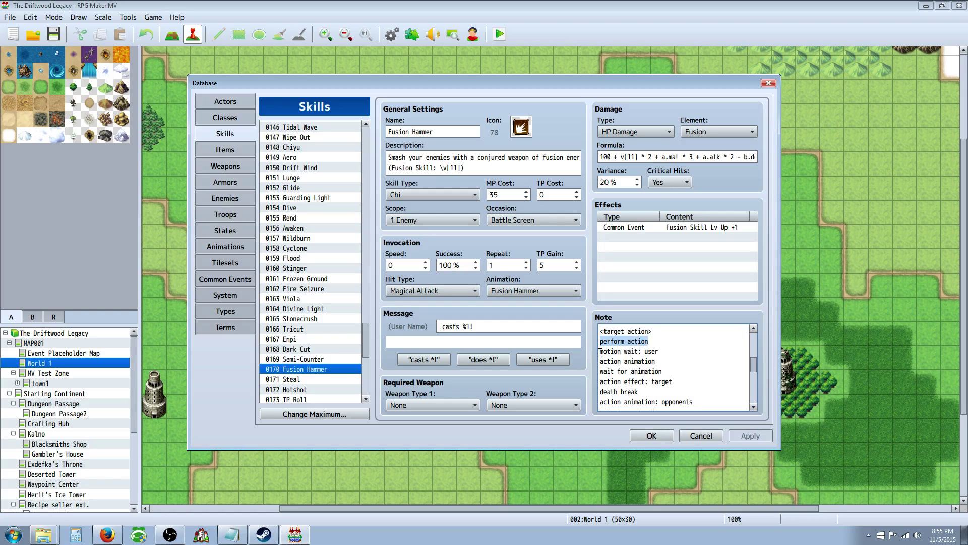
left_click_drag(601, 352, 681, 371)
left_click(603, 372)
scroll(651, 369, "down", 1)
left_click(608, 376)
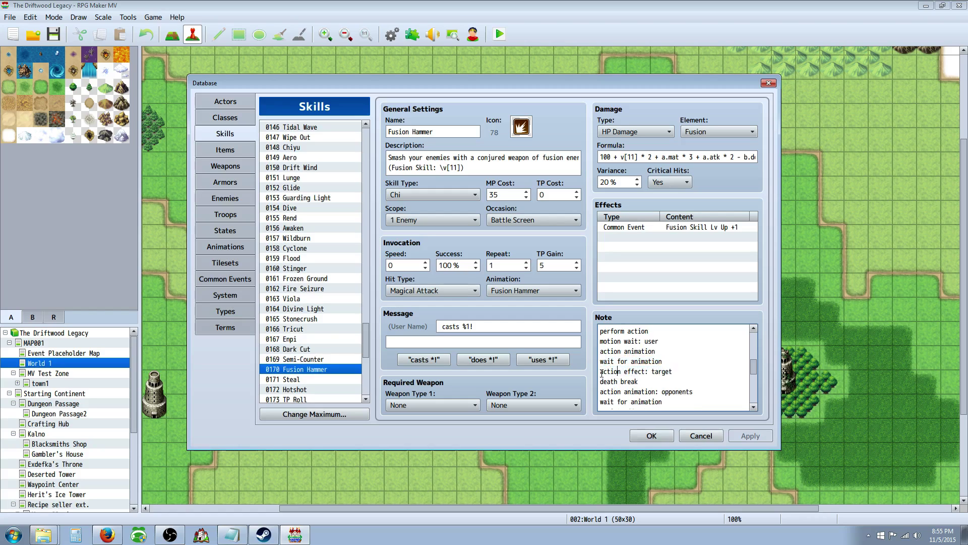
left_click_drag(601, 372, 674, 370)
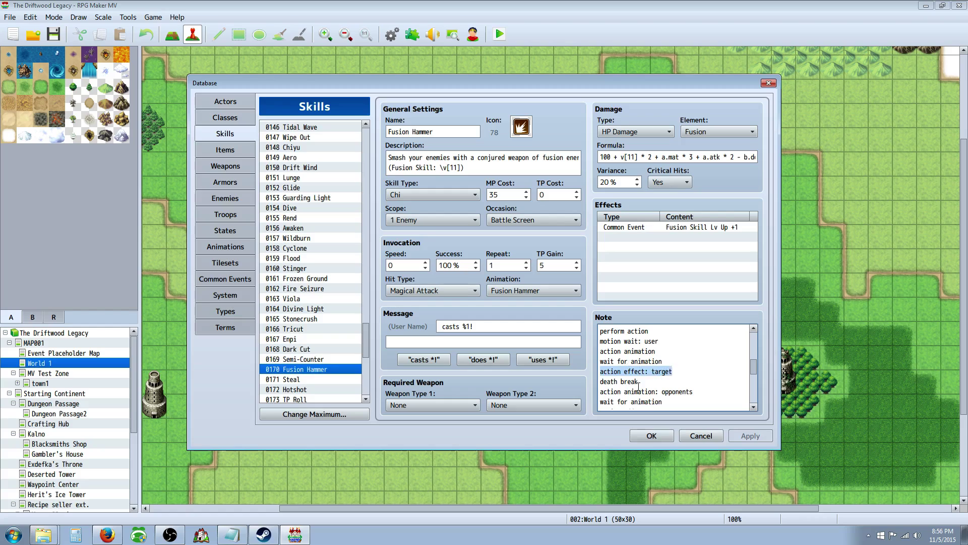
left_click_drag(663, 391, 661, 372)
left_click(660, 380)
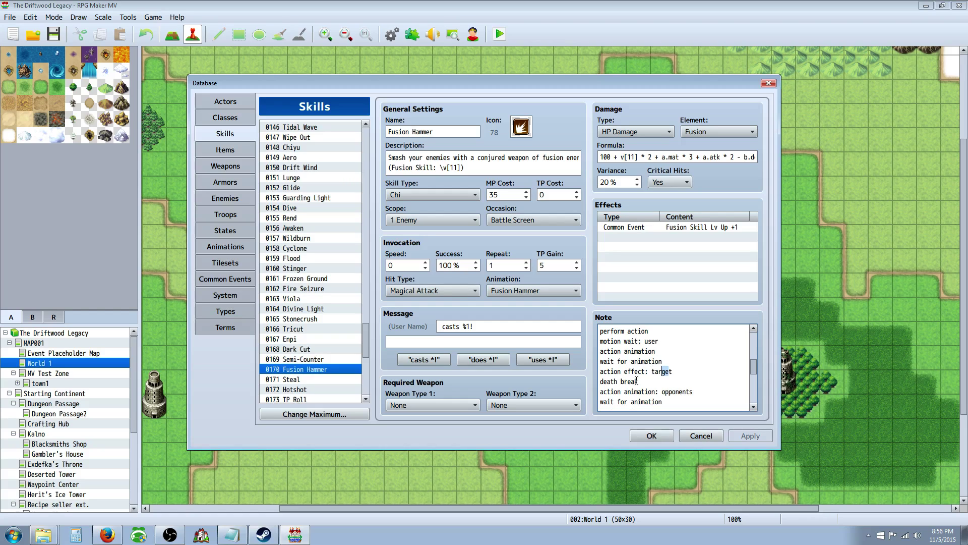
left_click_drag(637, 381, 600, 381)
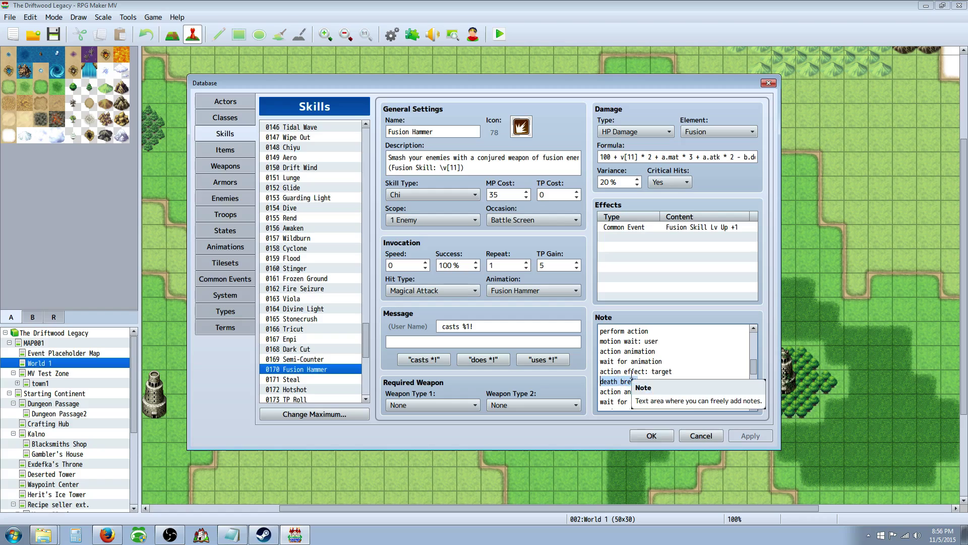
left_click(639, 380)
scroll(634, 374, "down", 1)
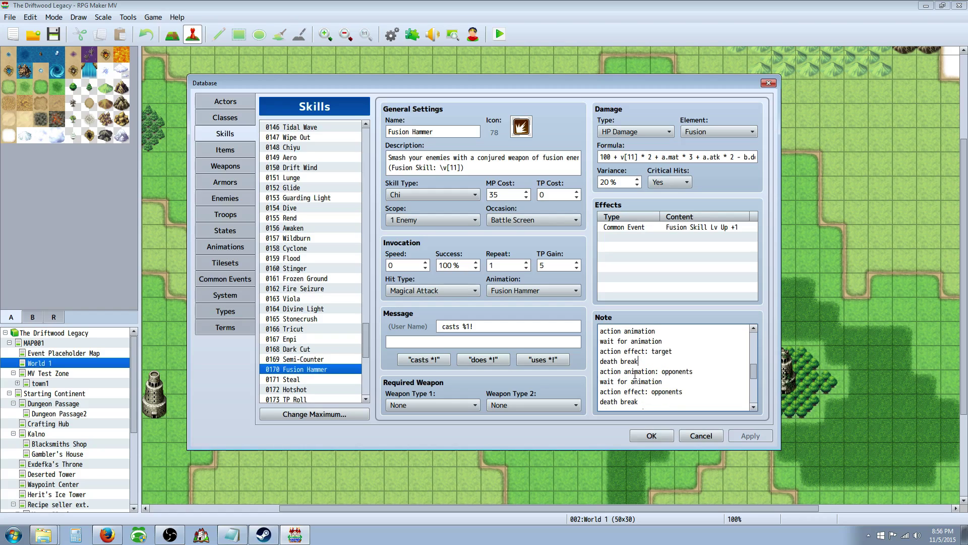
triple_click(613, 363)
left_click(646, 360)
left_click_drag(603, 371, 693, 371)
left_click_drag(599, 371, 685, 377)
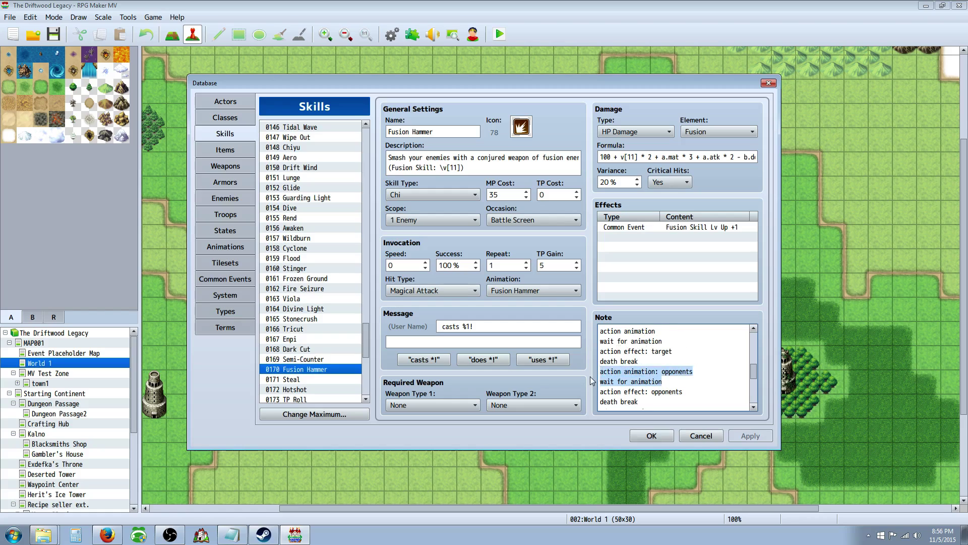
left_click(659, 391)
scroll(631, 379, "down", 1)
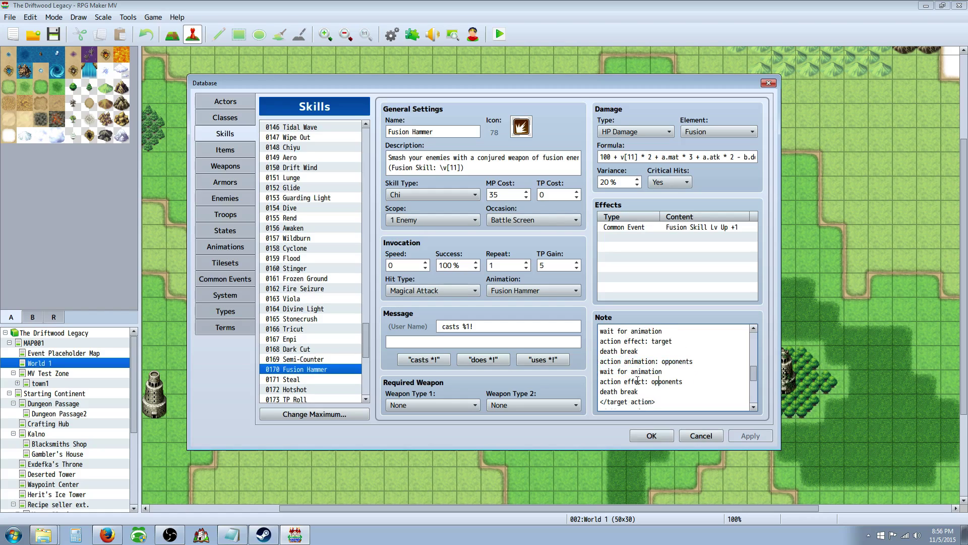
scroll(639, 376, "down", 1)
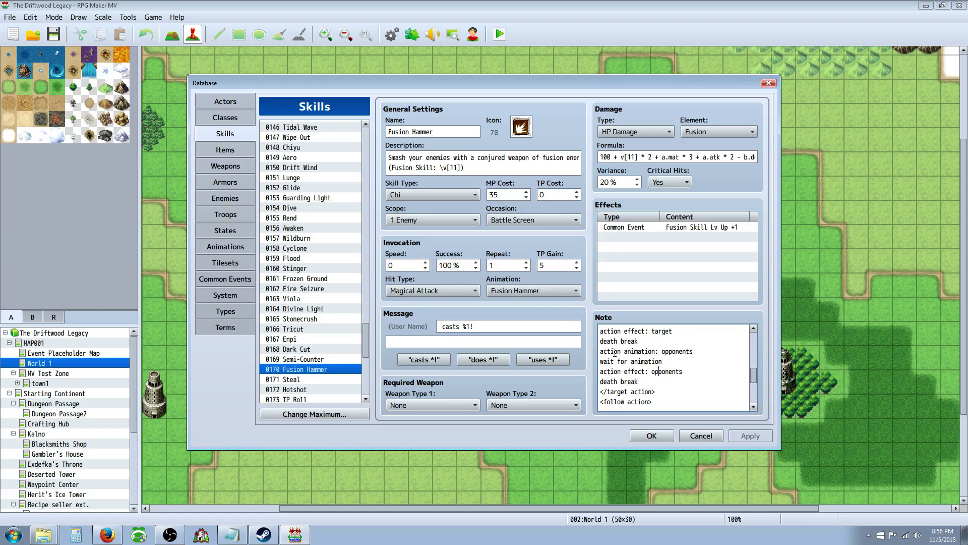
left_click_drag(615, 353, 687, 350)
left_click_drag(608, 362, 663, 361)
left_click(664, 351)
left_click_drag(600, 371, 685, 369)
left_click(622, 372)
left_click_drag(607, 371, 655, 391)
scroll(648, 375, "down", 1)
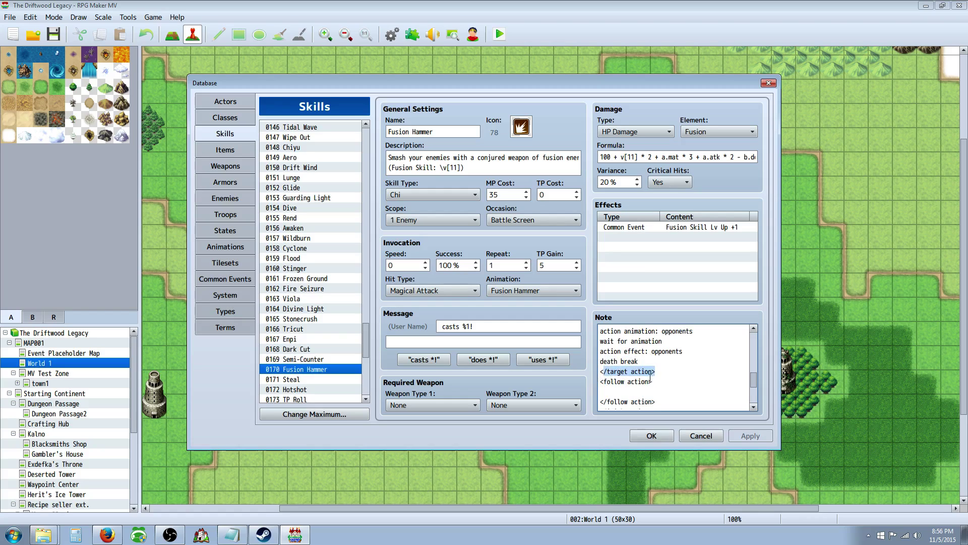
scroll(649, 367, "down", 1)
left_click(638, 375)
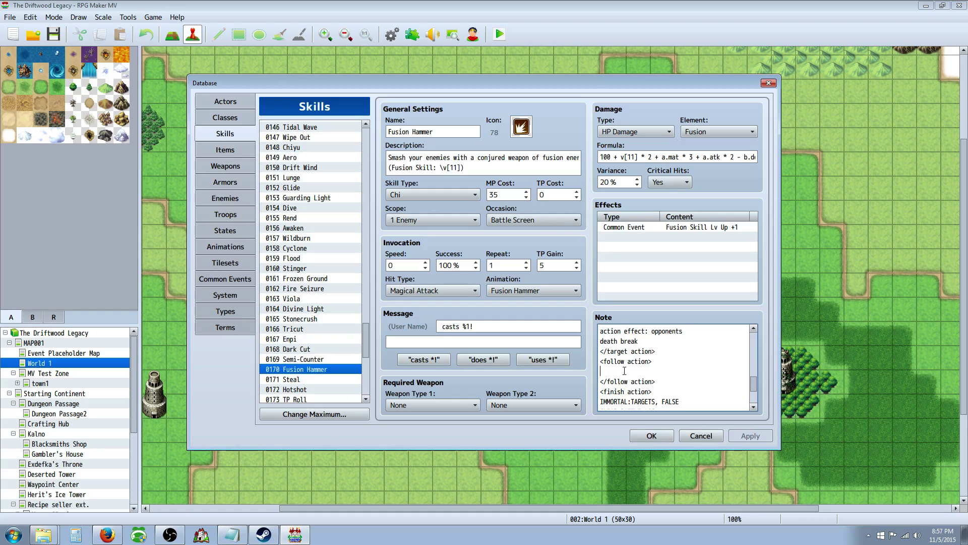
scroll(639, 366, "down", 1)
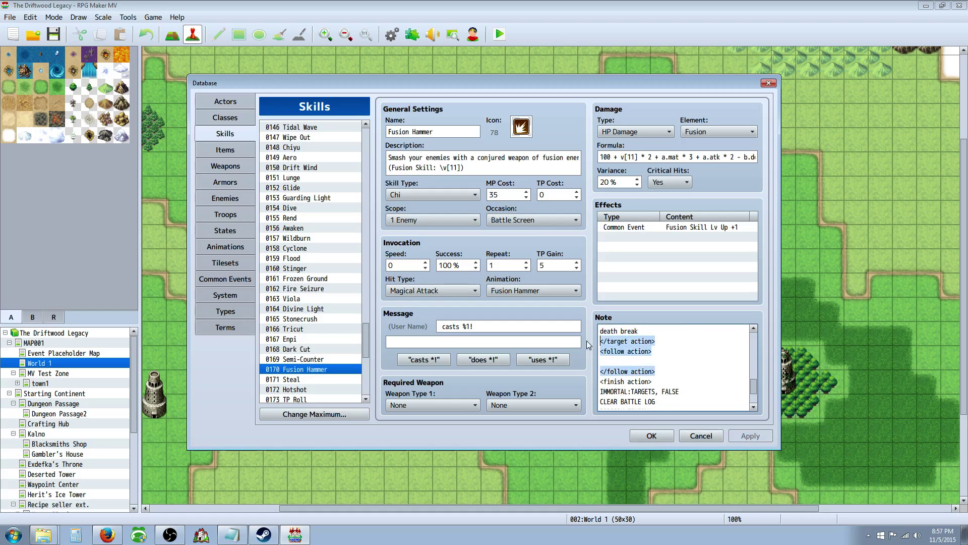
left_click_drag(656, 374, 599, 352)
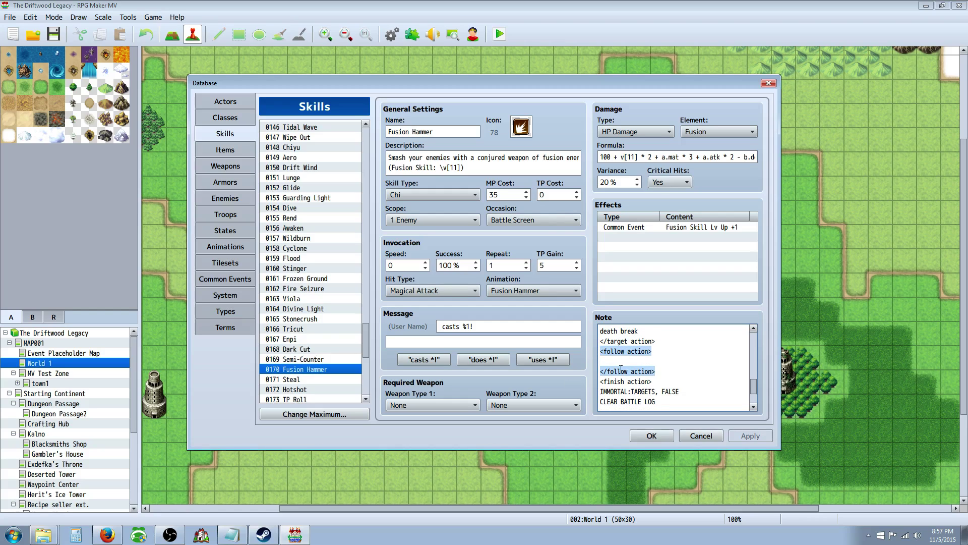
scroll(620, 368, "down", 2)
scroll(643, 356, "down", 1)
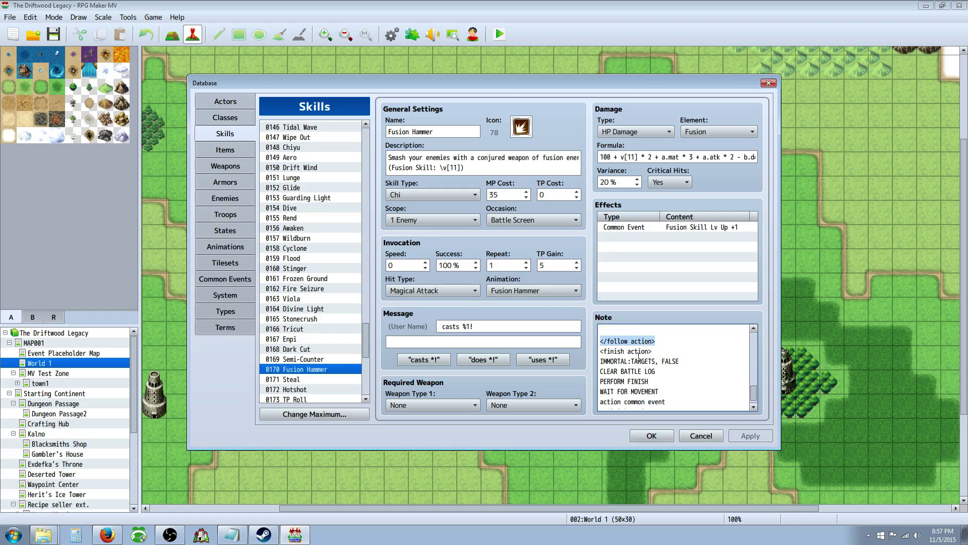
scroll(660, 356, "down", 1)
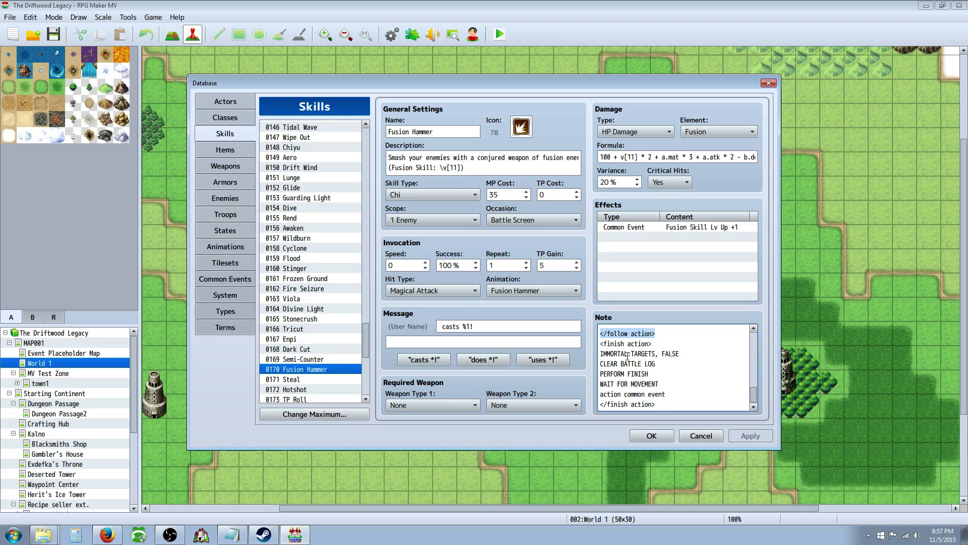
left_click_drag(601, 354, 694, 352)
left_click(652, 361)
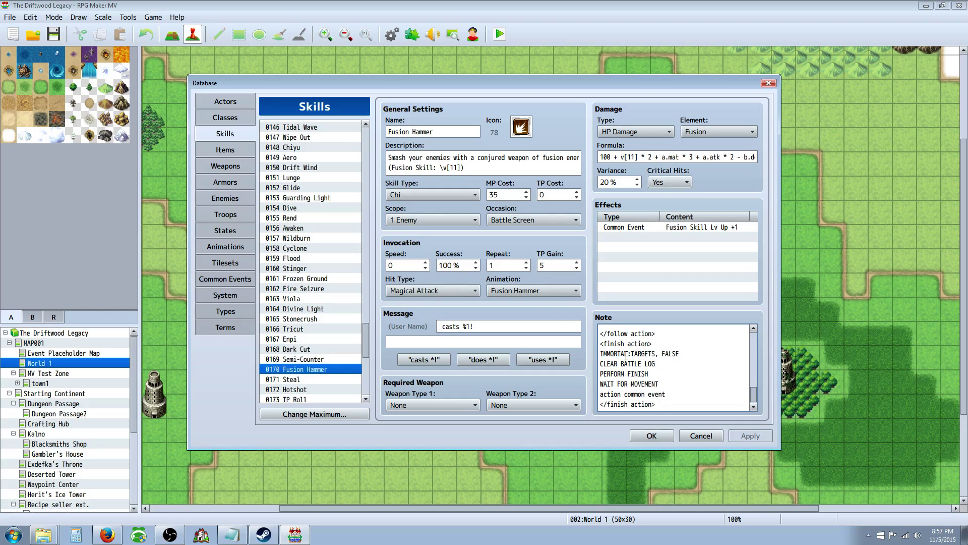
left_click_drag(600, 363, 654, 364)
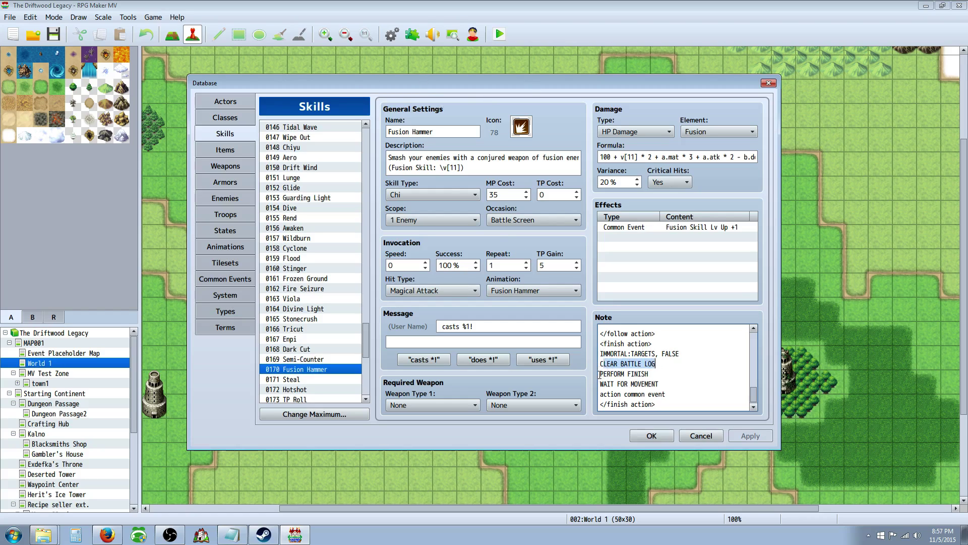
left_click(630, 374)
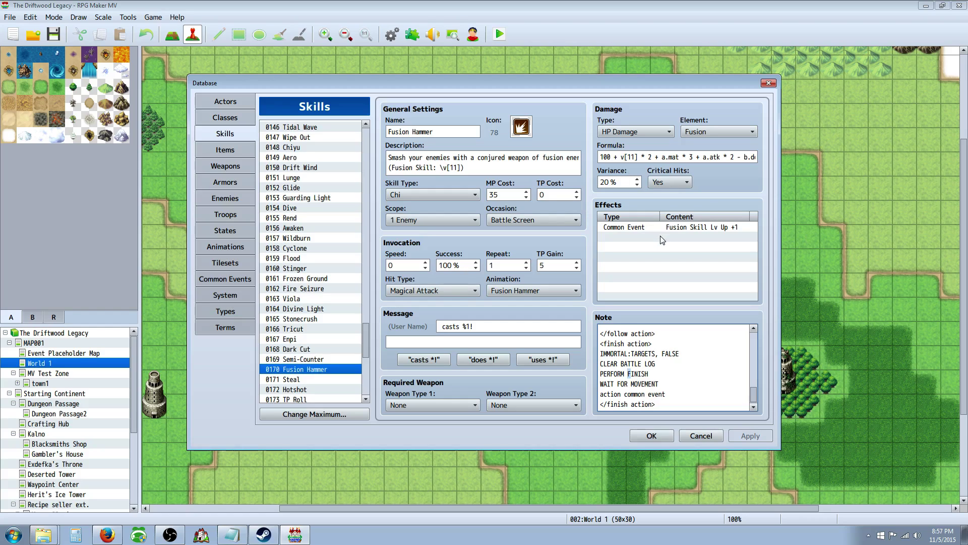
Check the WAIT FOR MOVEMENT line and Fusion Hammer's Fusion Skill Lv Up +1 common-event effect
mouse_move(618, 384)
left_mouse_down()
mouse_move(641, 384)
mouse_move(628, 384)
left_mouse_up()
left_click(644, 394)
left_click(645, 227)
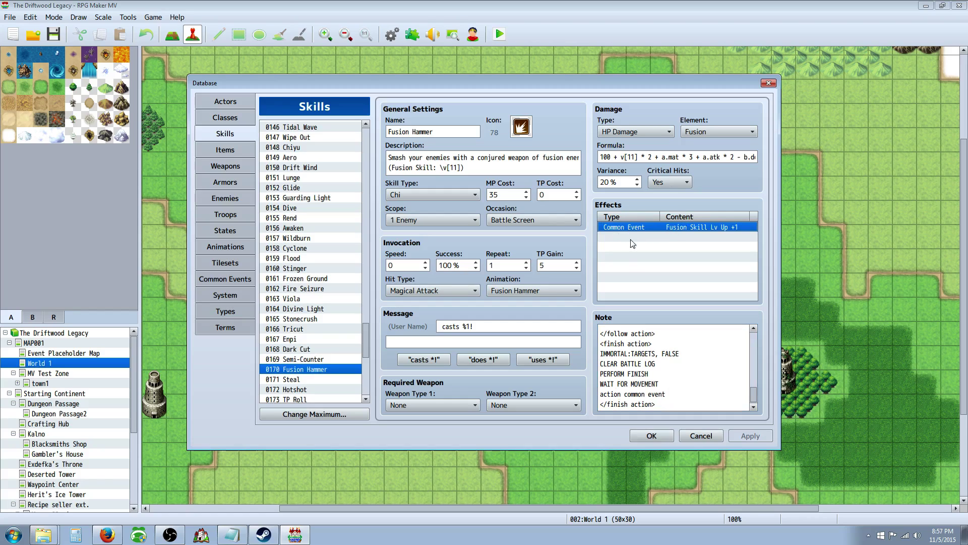
left_click(602, 394)
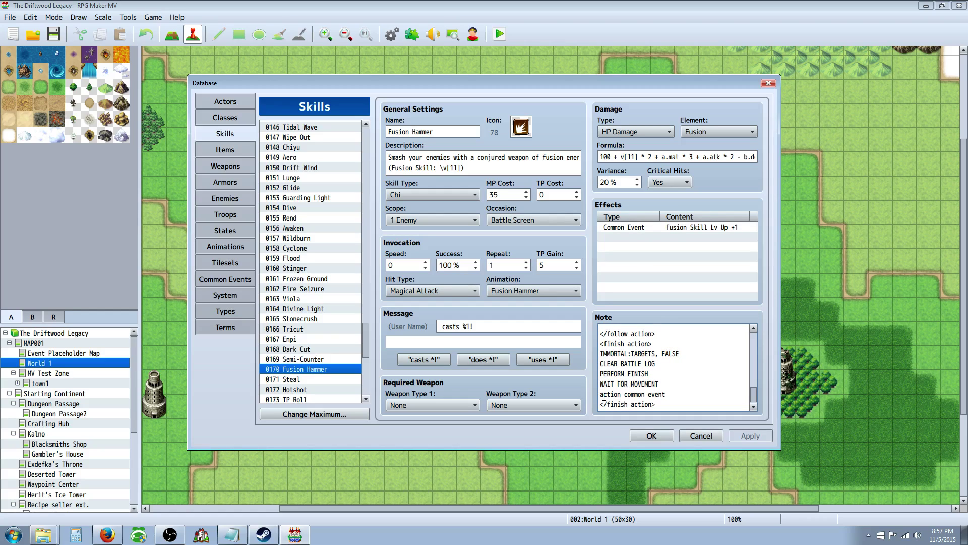
left_click(630, 229)
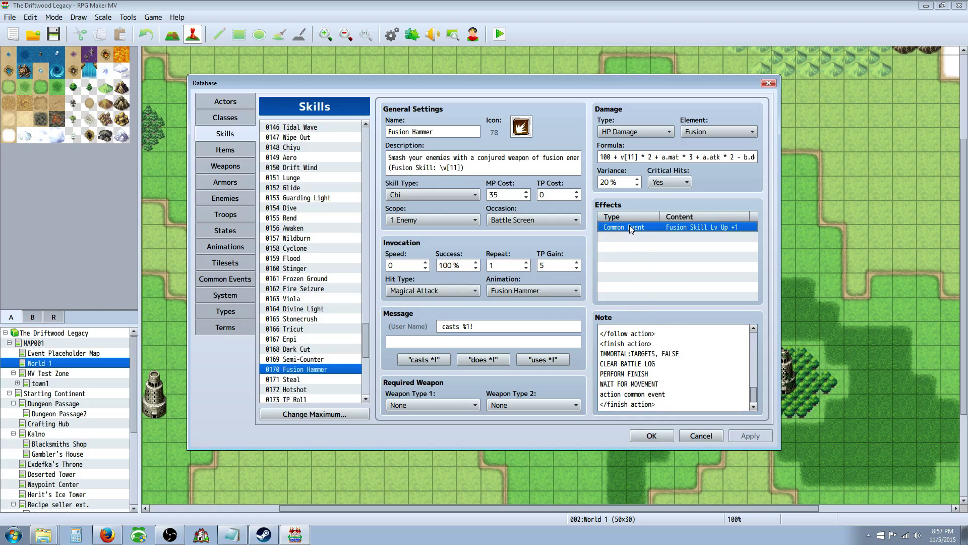
Edit the note so 'action common event' sits right before </finish action>
left_click(638, 363)
key("ctrl+a")
left_click(603, 395)
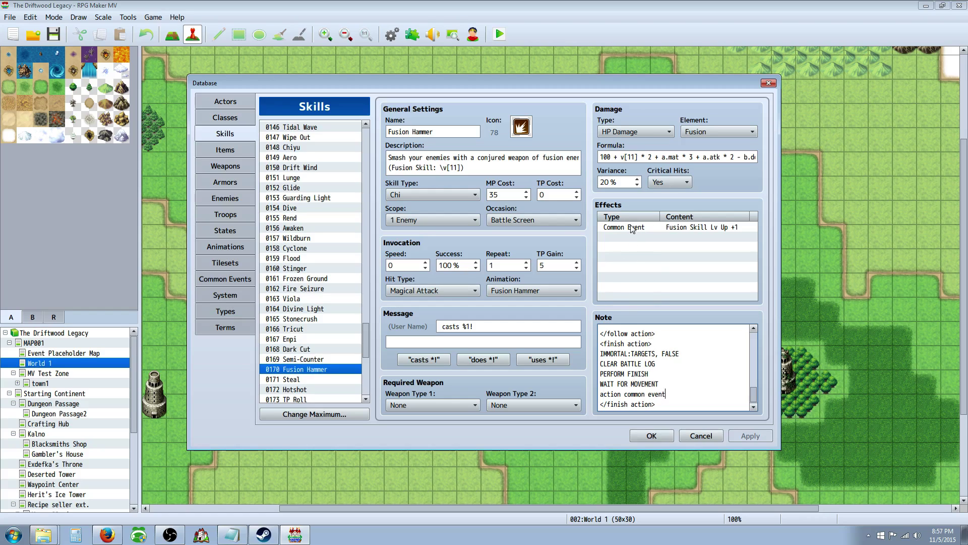
left_click(651, 239)
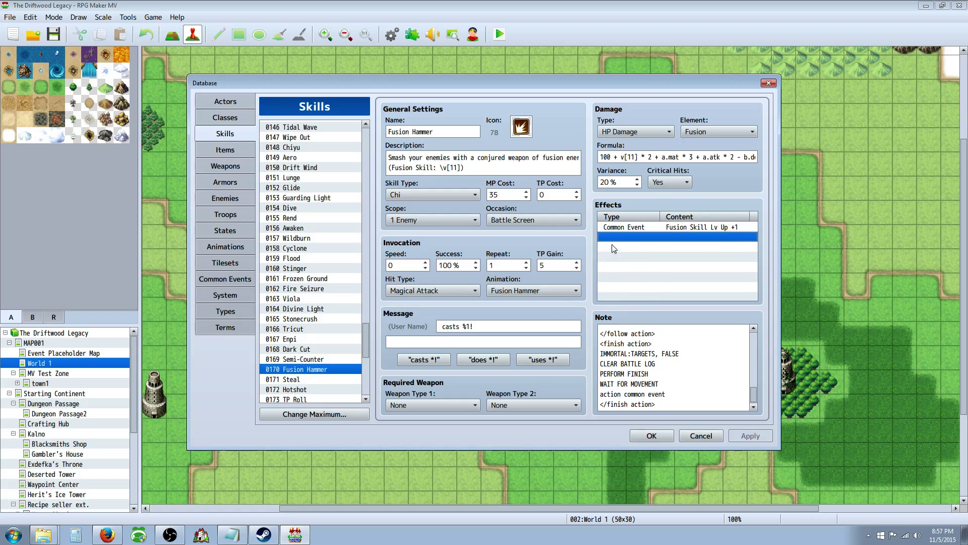
Add a Common Event effect running Ice Skill Lvl Up +1 to Fusion Hammer
right_click(621, 244)
left_click(636, 248)
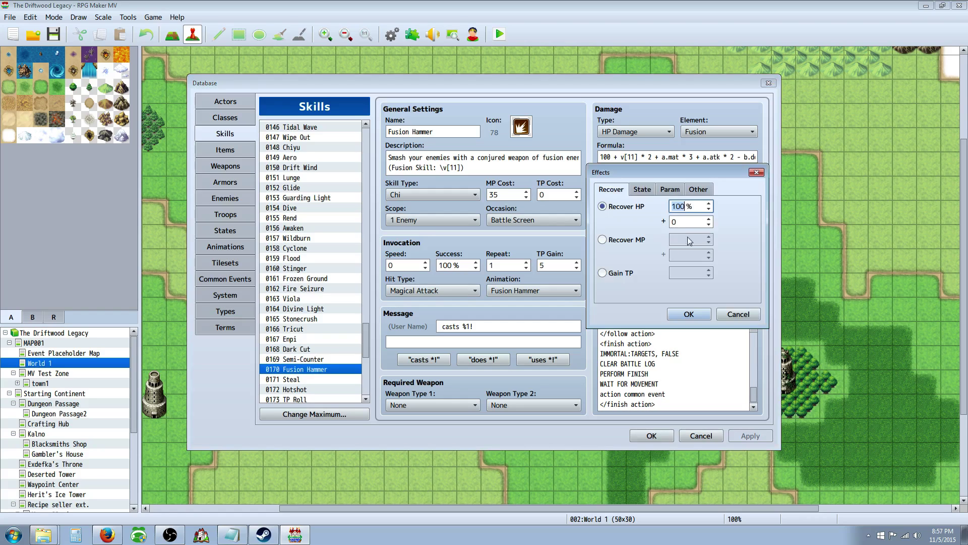
left_click(698, 189)
left_click(602, 276)
left_click(711, 275)
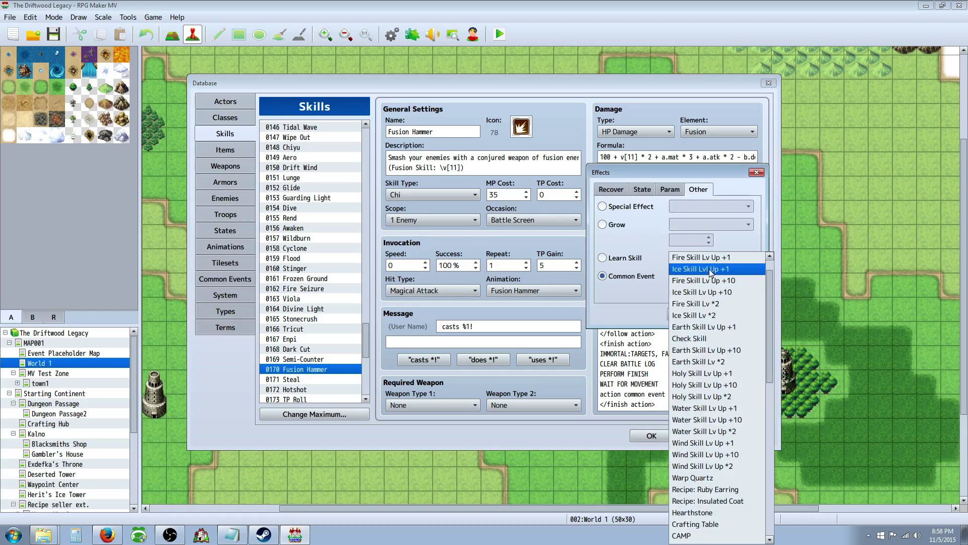
left_click(709, 268)
left_click(688, 315)
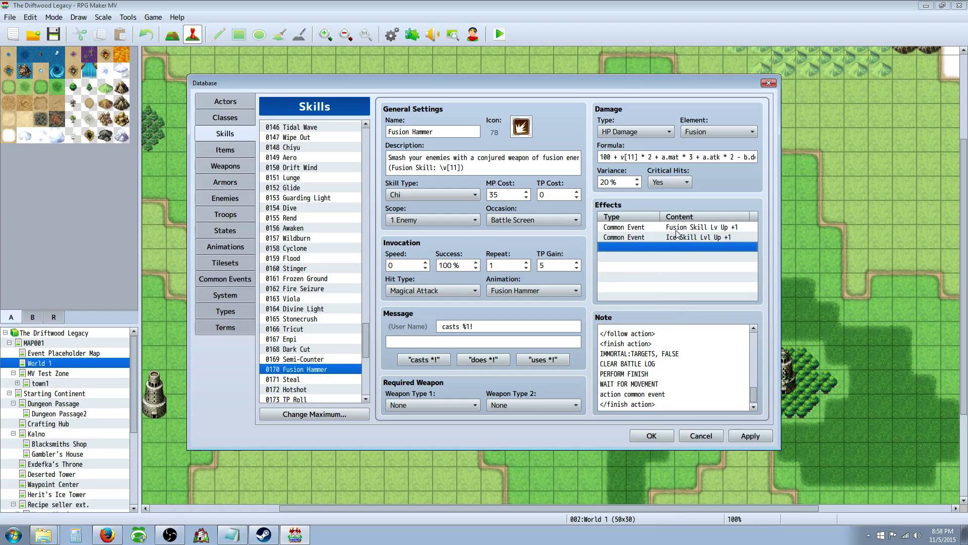
Remove the Ice Skill Lvl Up +1 effect, leaving only Fusion Skill Lv Up +1
left_click(676, 229)
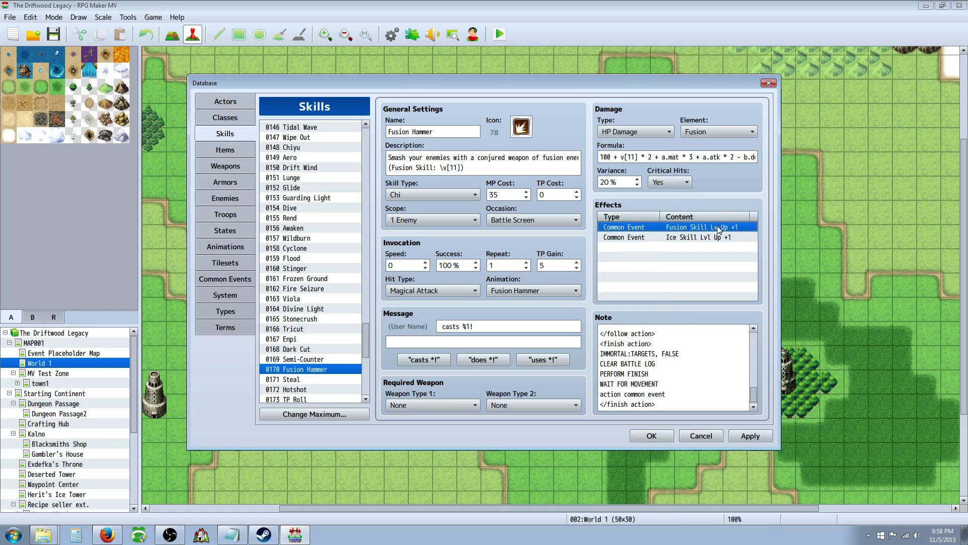
left_click(683, 238)
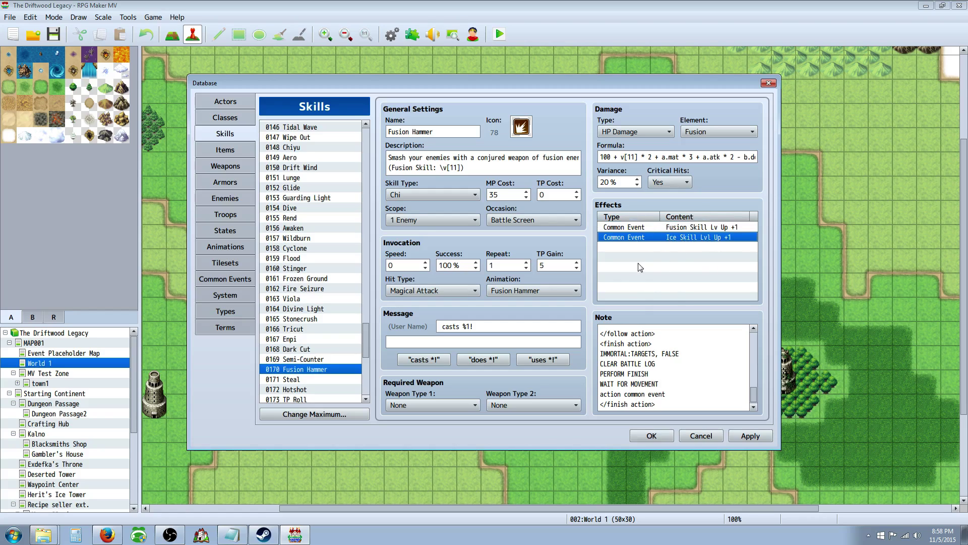
left_click(671, 389)
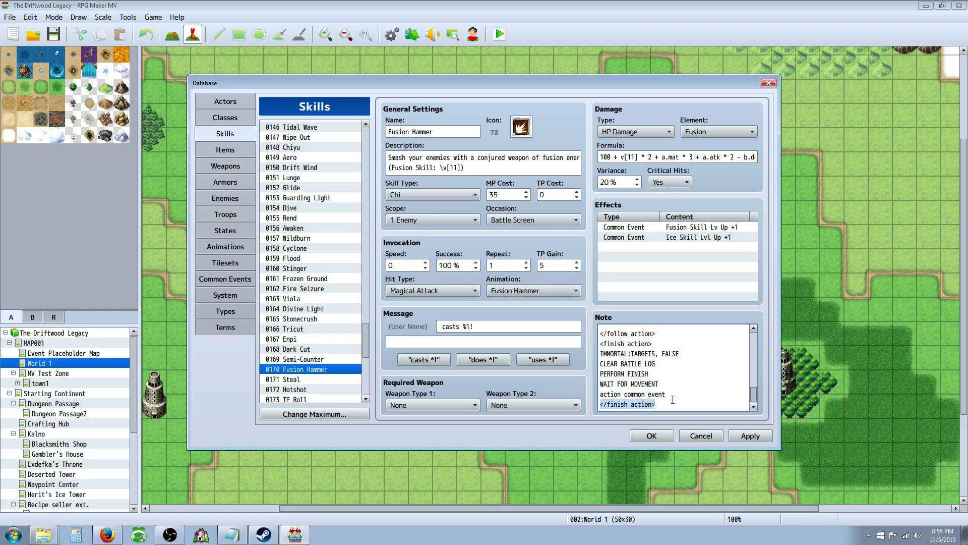
left_click(713, 238)
right_click(705, 239)
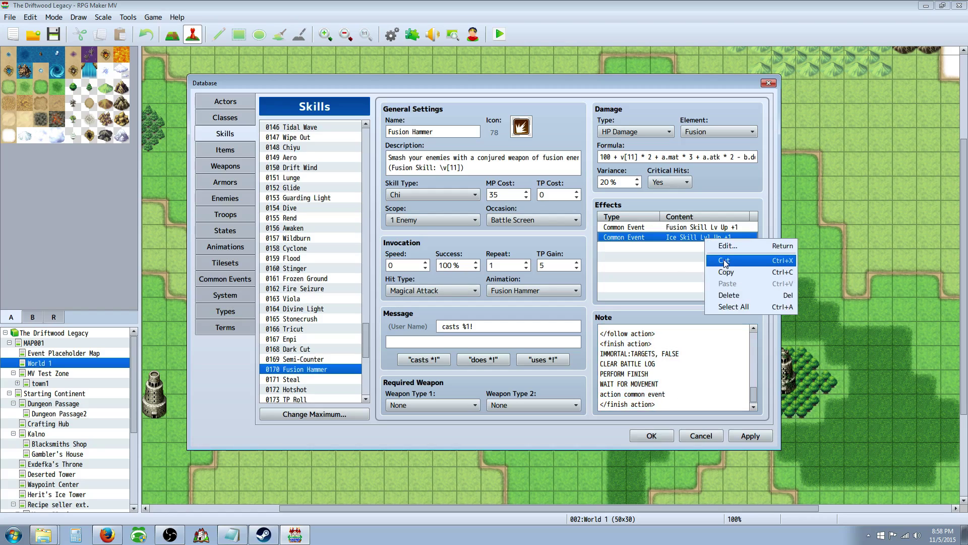
left_click(725, 261)
left_click(669, 392)
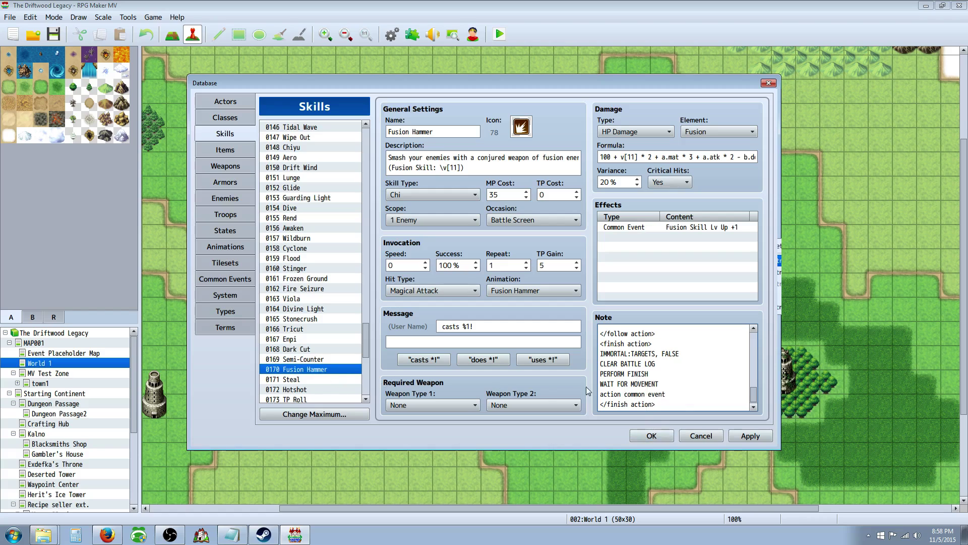
scroll(675, 368, "up", 5)
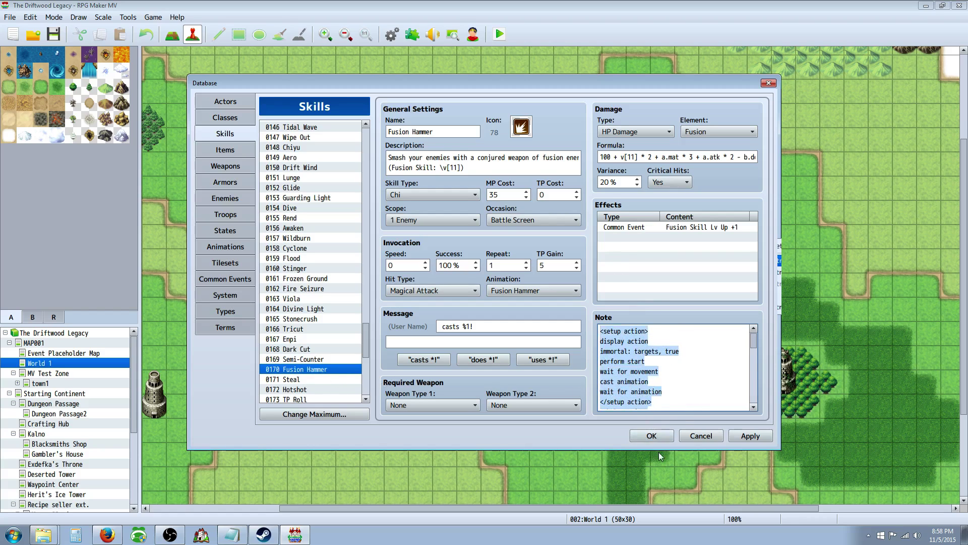
Close the database with OK and start a playtest at The Driftwood Legacy title screen
left_click(651, 435)
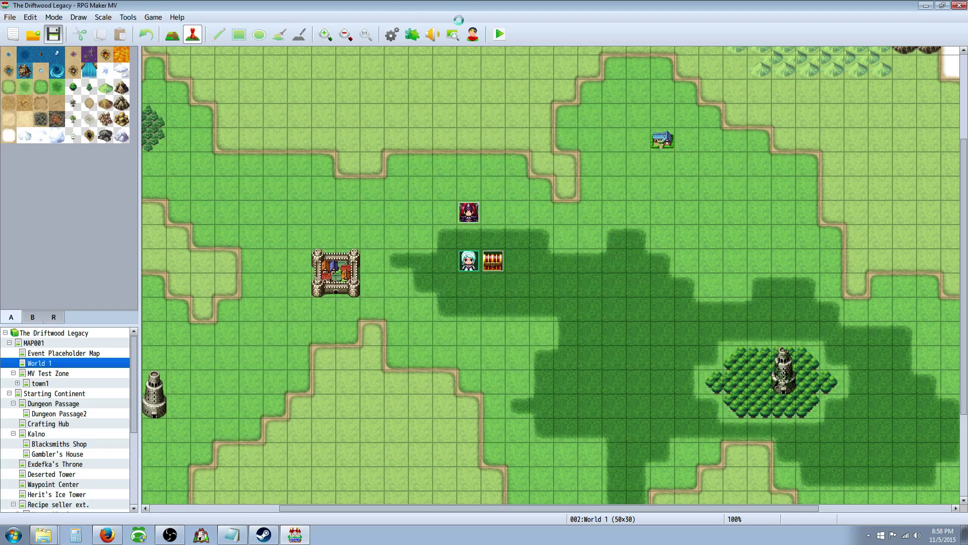
left_click(499, 34)
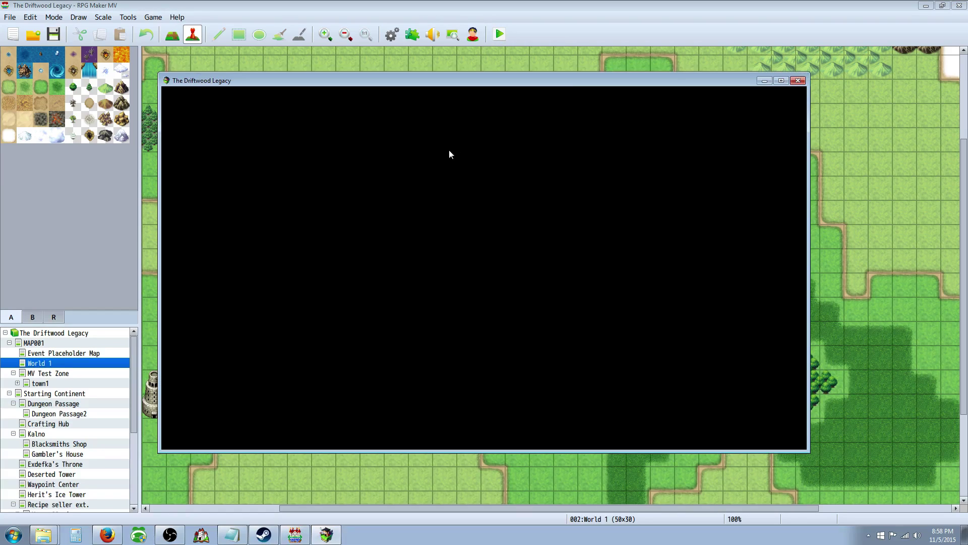
key("Up")
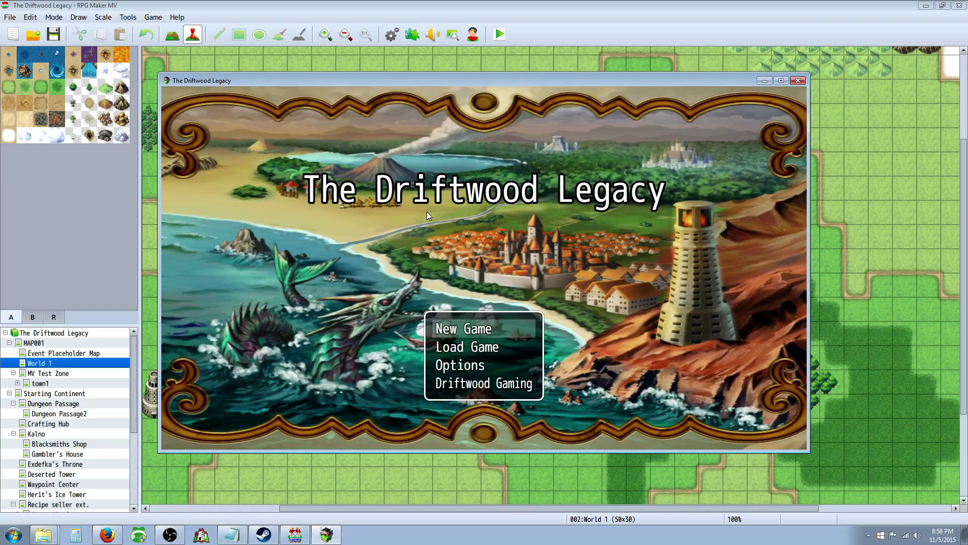
left_click(798, 80)
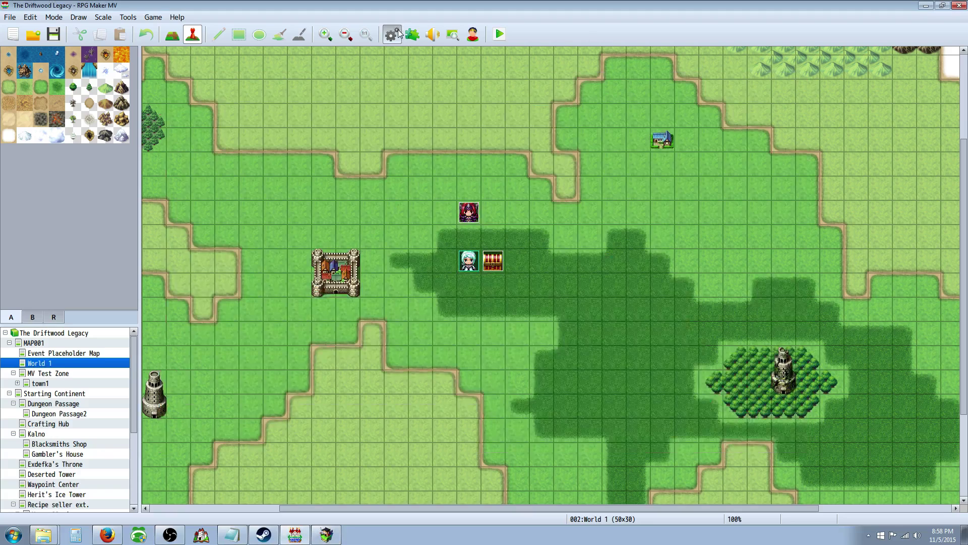
left_click(392, 33)
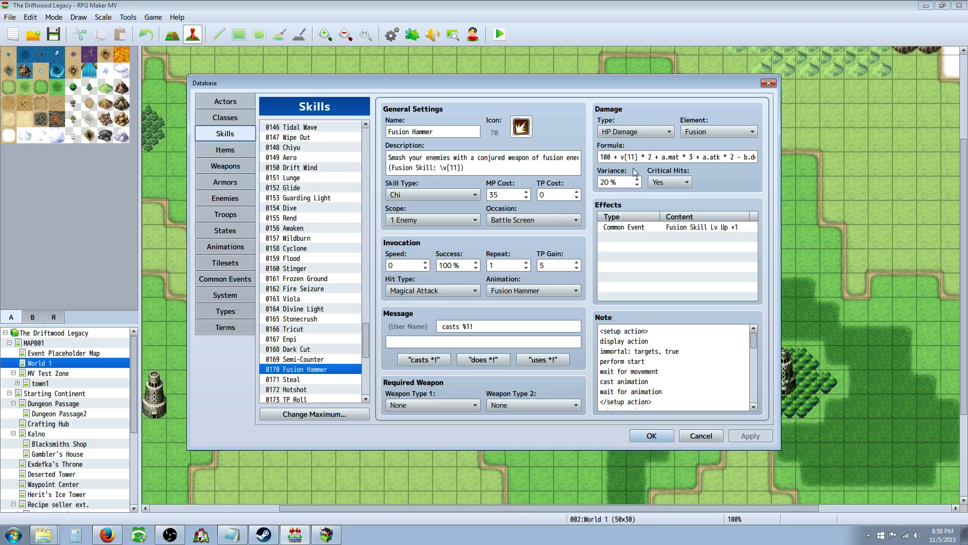
left_click(621, 156)
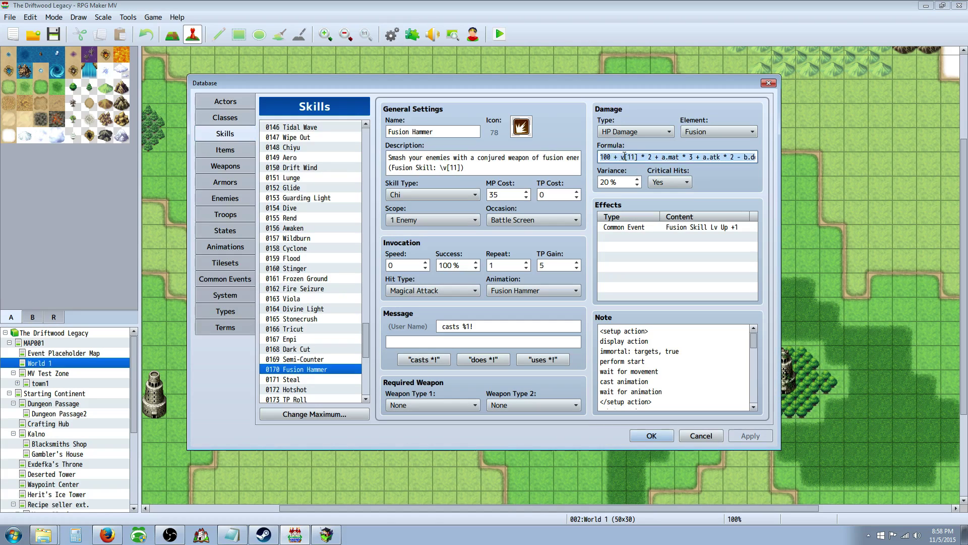
left_click_drag(621, 157, 636, 157)
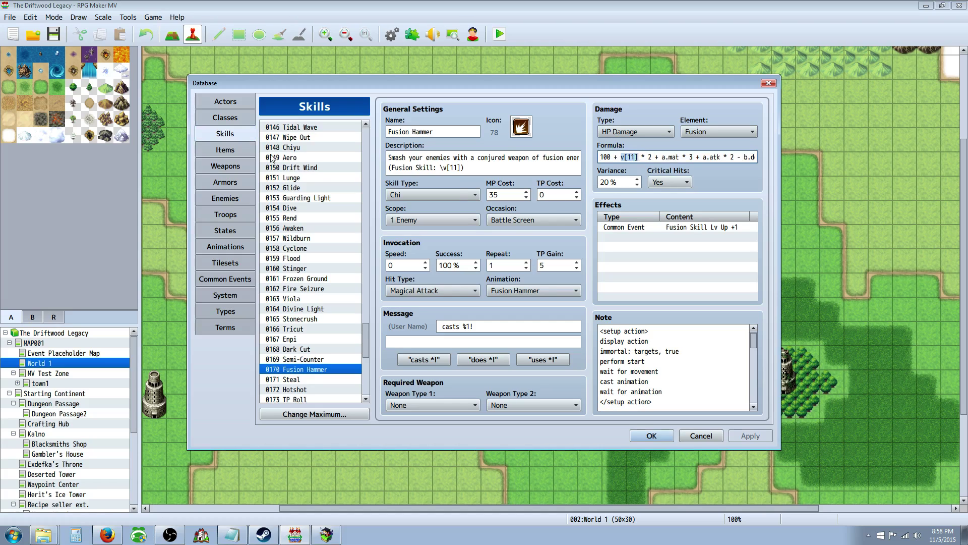
left_click(222, 278)
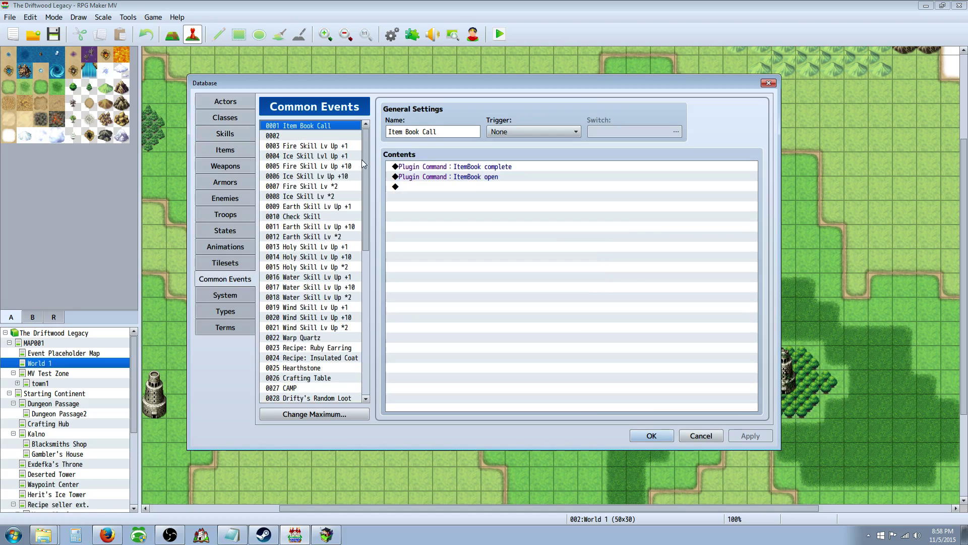
left_click(321, 216)
left_click(594, 188)
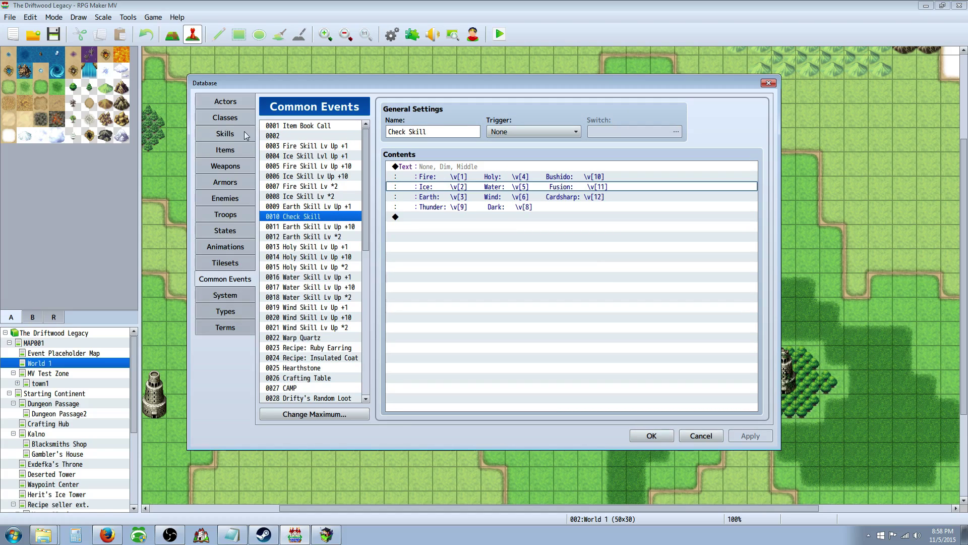
left_click(225, 150)
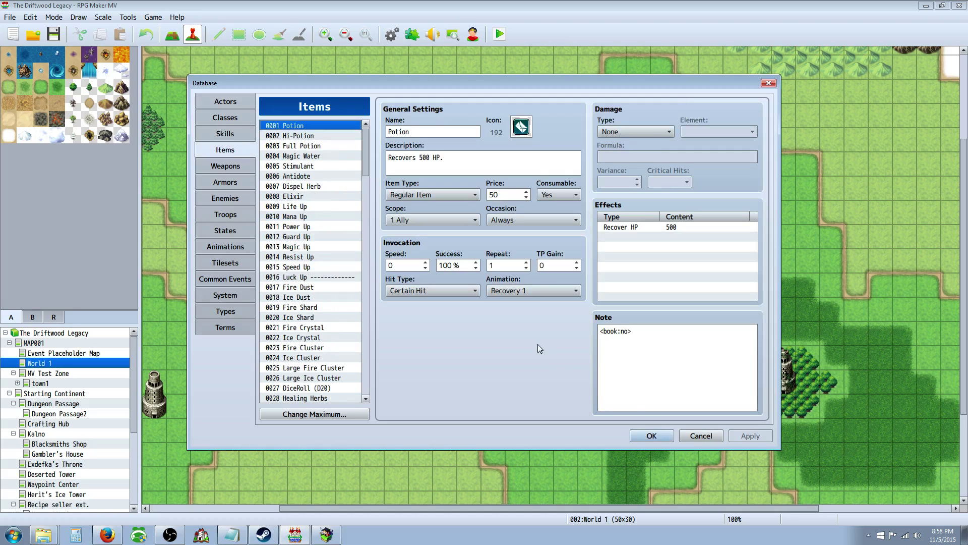
left_click(652, 435)
key("ctrl+r")
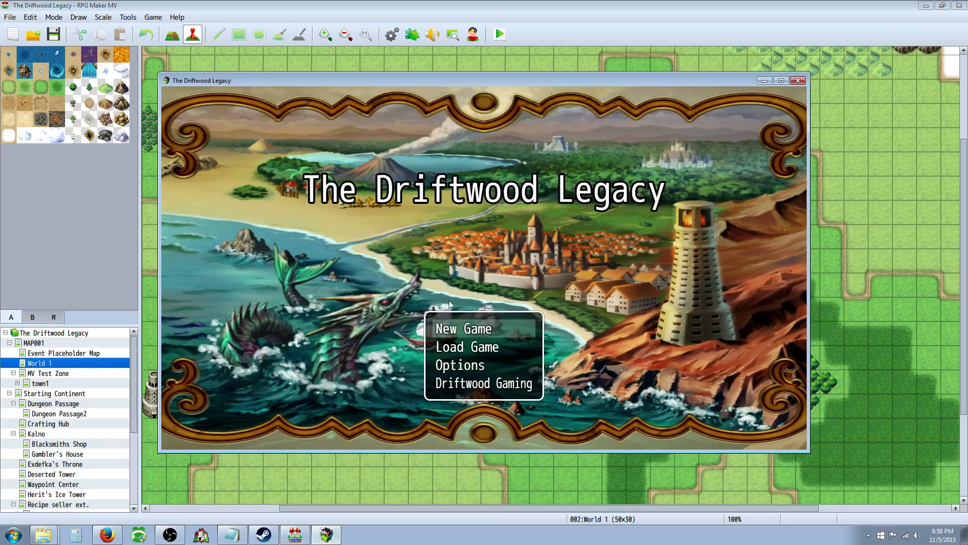
key("Return")
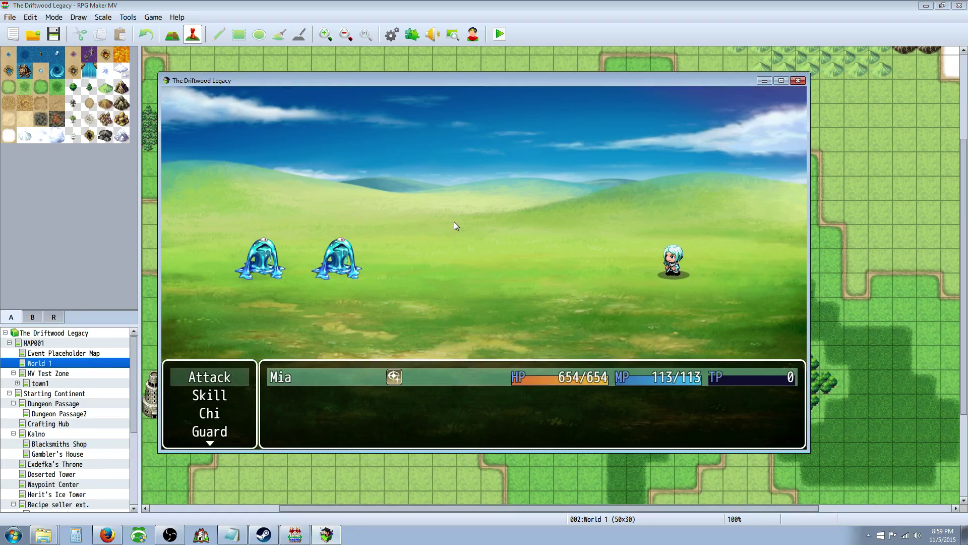
key("Down")
key("Return")
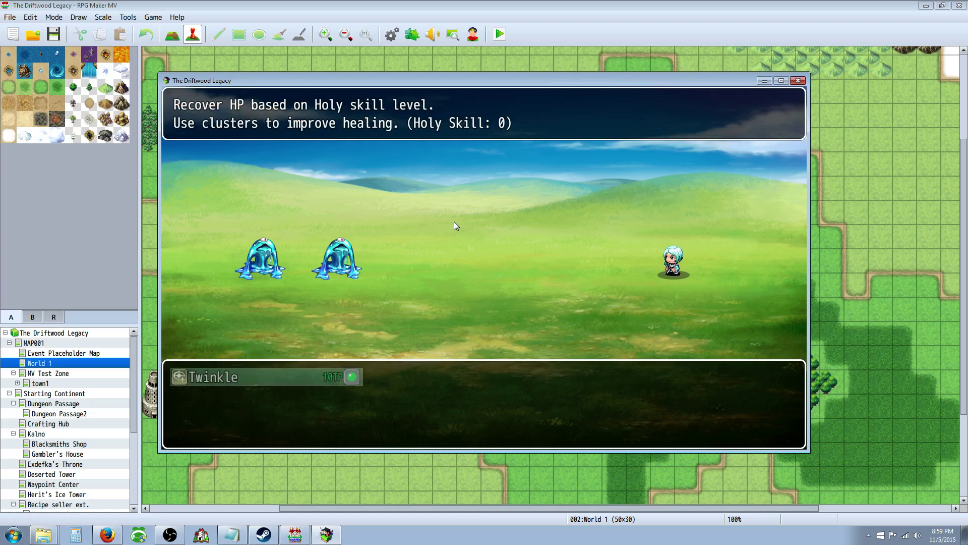
key("Escape")
key("Down")
key("Return")
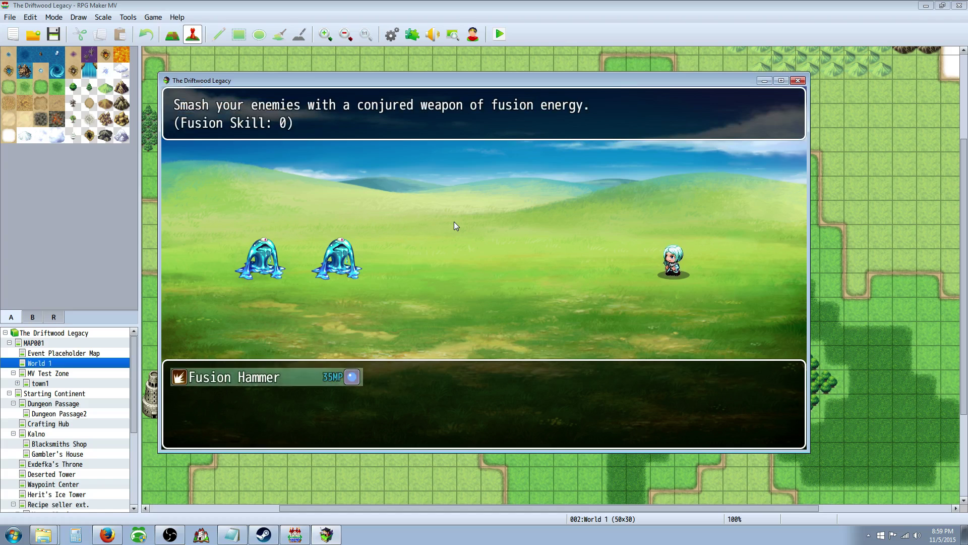
key("Return")
key("Return")
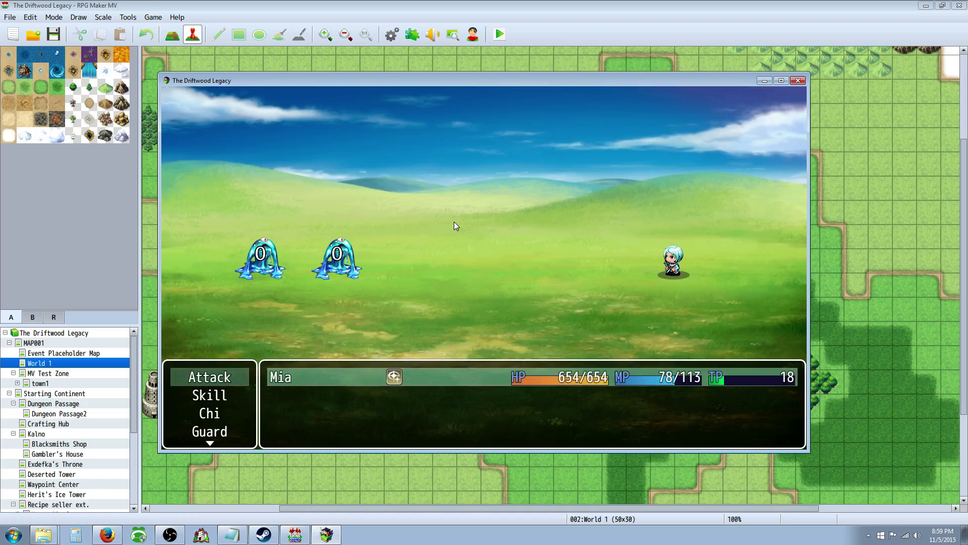
Close the playtest and open the treasure chest event for editing
left_click(797, 80)
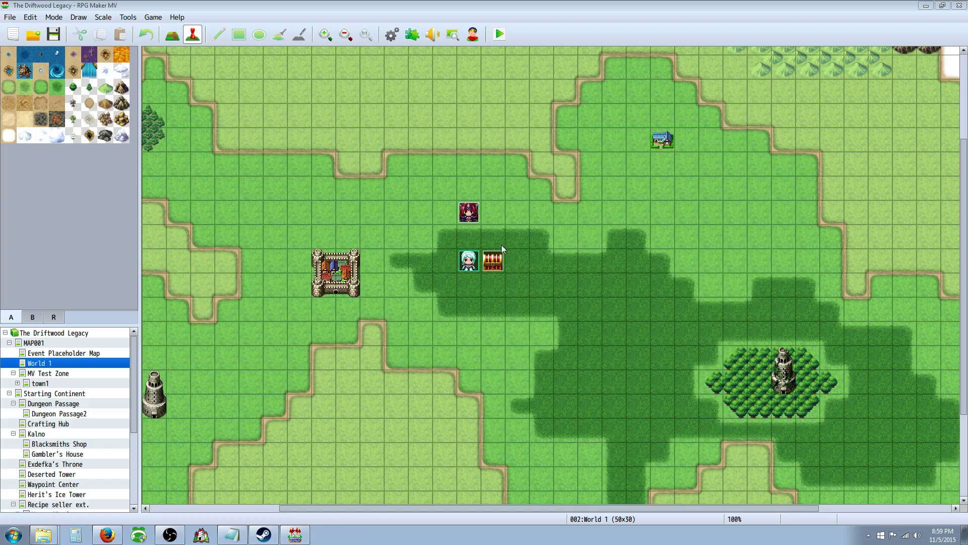
right_click(494, 259)
left_click(524, 270)
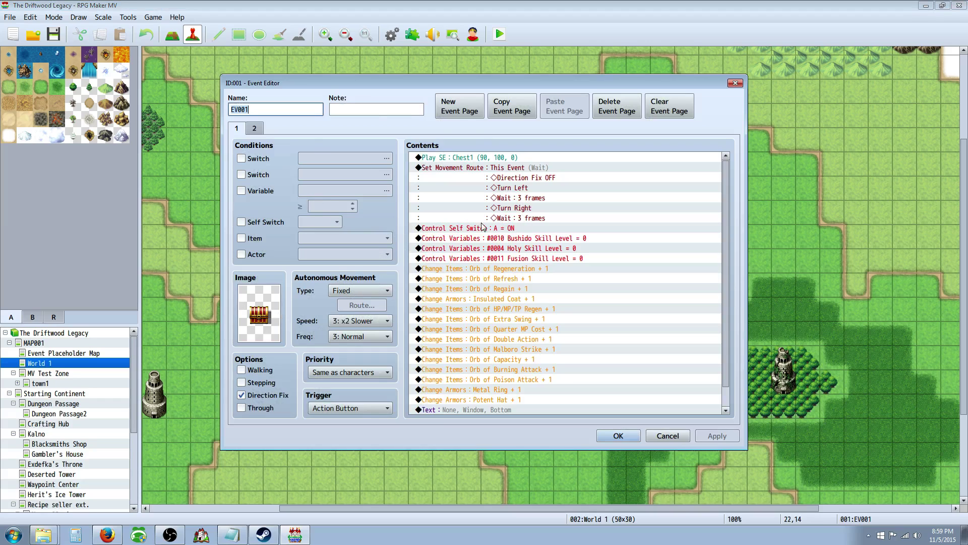
Review the Bushido, Holy and Fusion Skill Level resets to 0, then save the chest event
left_click(465, 240)
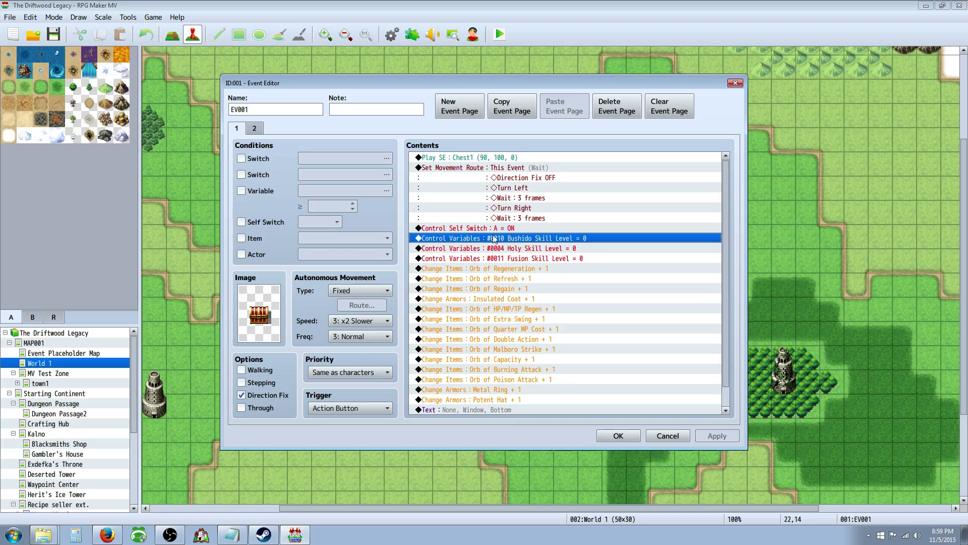
left_click(523, 248)
left_click(520, 258)
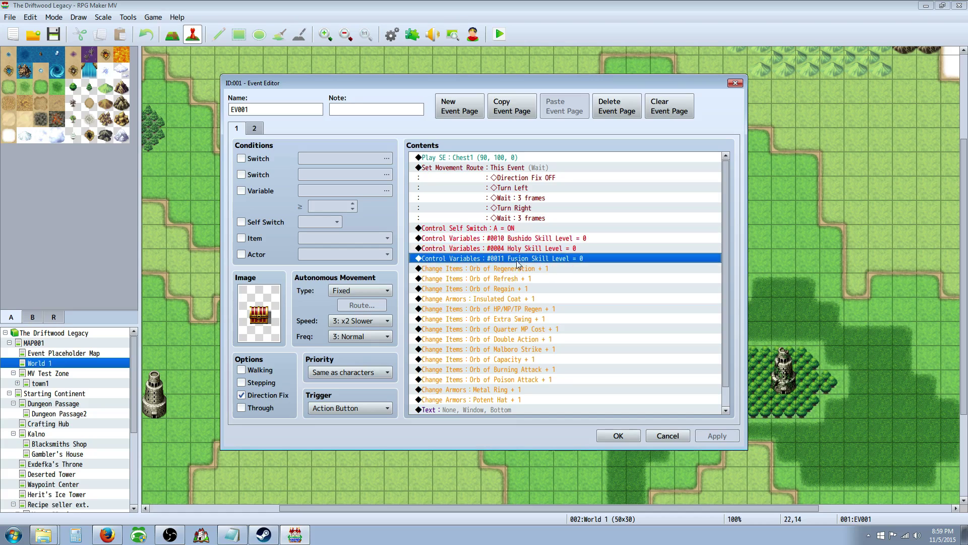
left_click(480, 228)
left_click(484, 240)
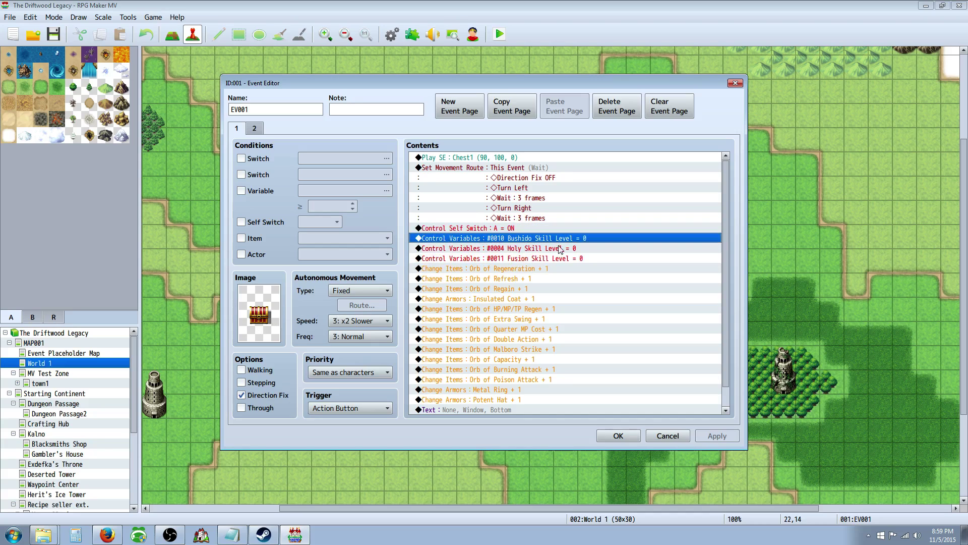
left_click(528, 248)
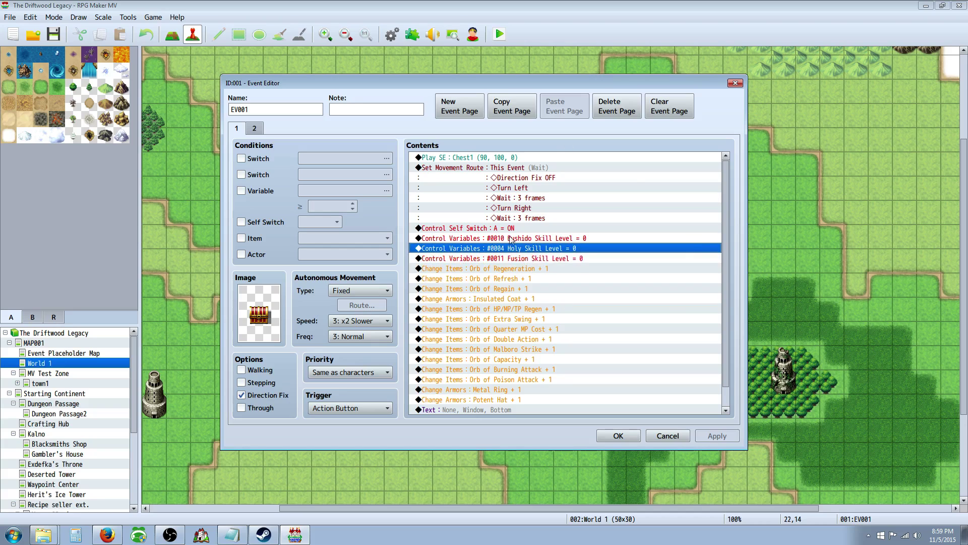
left_click_drag(533, 249, 529, 252)
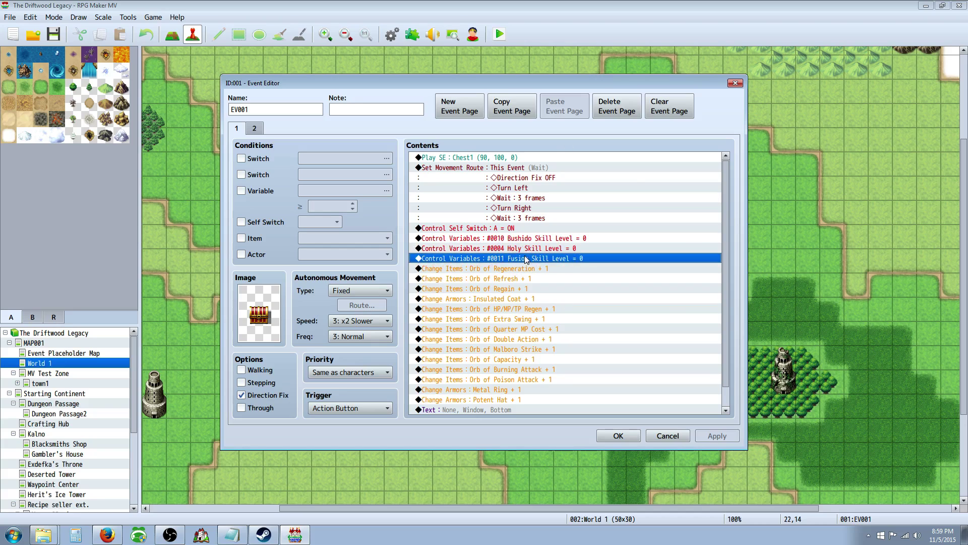
left_click(442, 258)
scroll(525, 272, "down", 1)
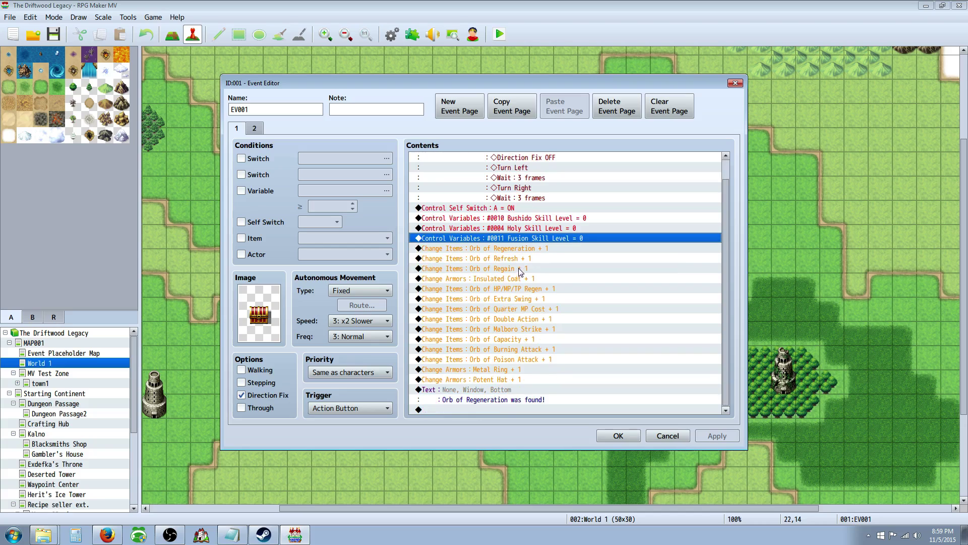
left_click(617, 436)
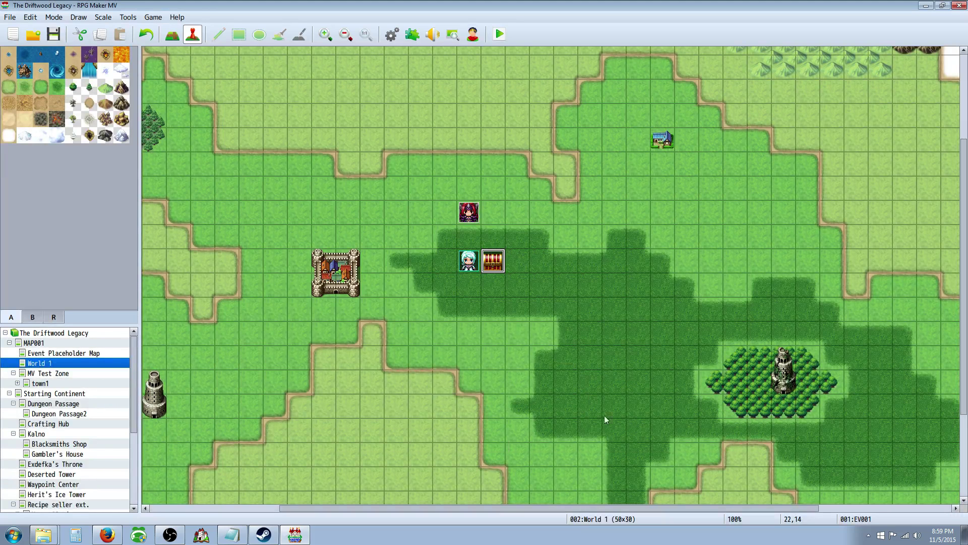
Playtest a New Game, open the treasure chest and walk to the slime encounter
left_click(499, 34)
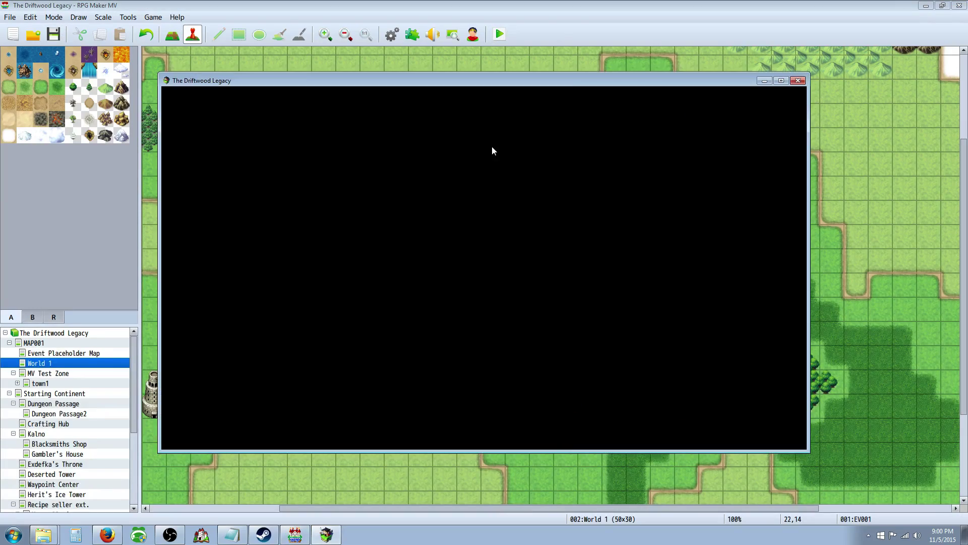
key("Return")
key("Right")
key("Return")
key("Up")
Cast Chi > Fusion Hammer on the slimes, then close the playtest
key("Down")
key("Return")
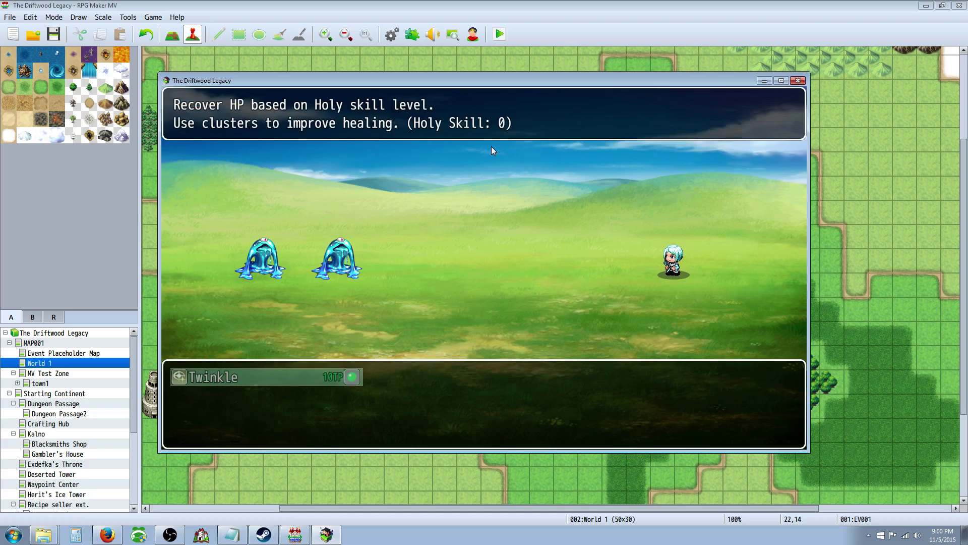
key("Return")
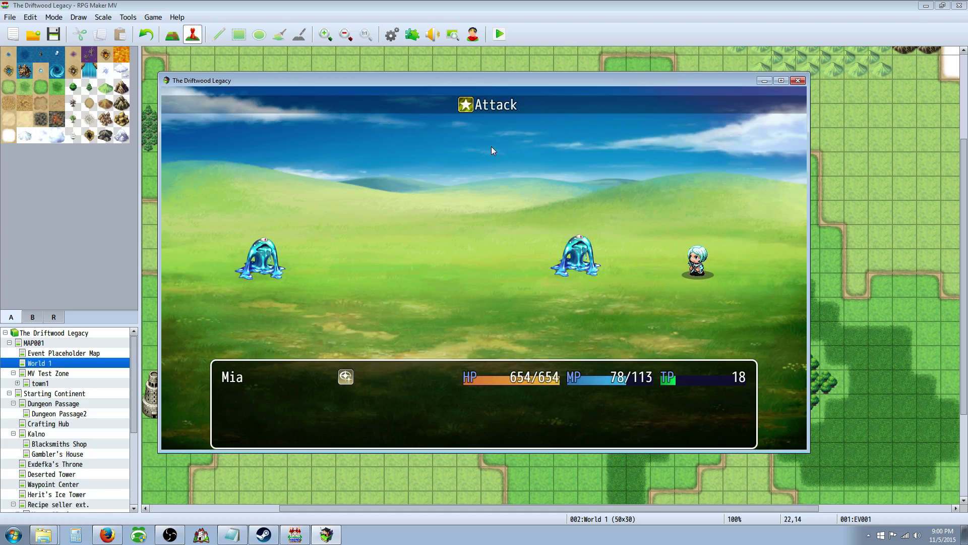
key("Down")
key("Down")
key("Return")
key("Return")
key("Return")
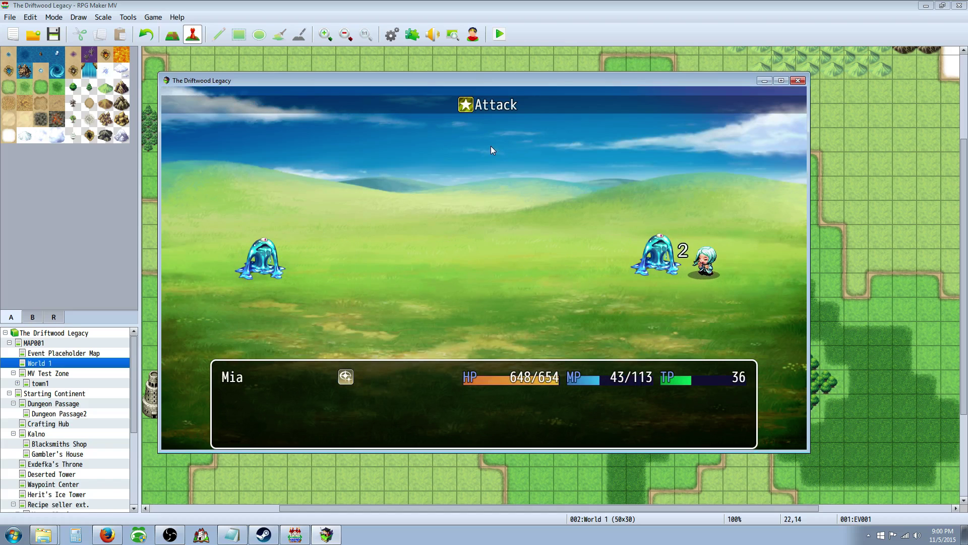
key("Down")
key("Down")
key("Return")
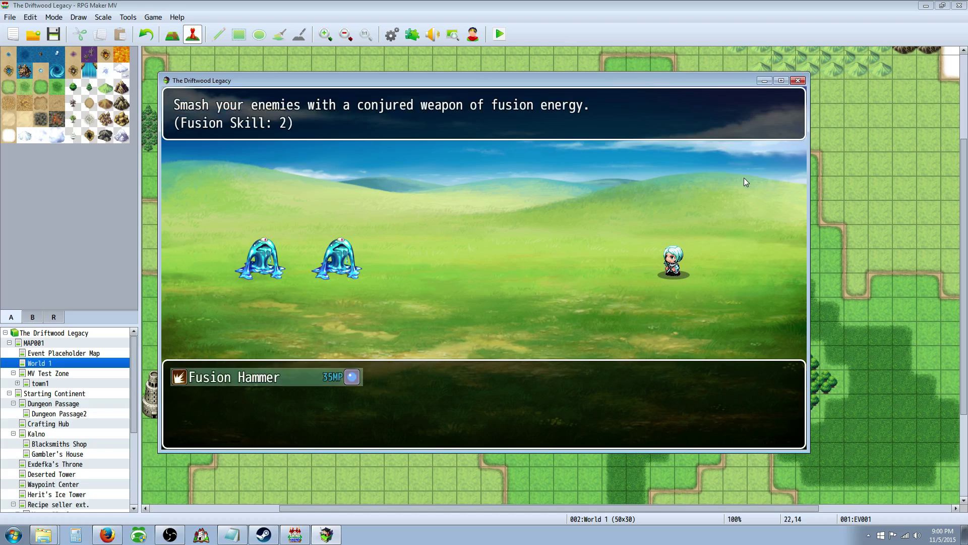
key("Return")
key("Return")
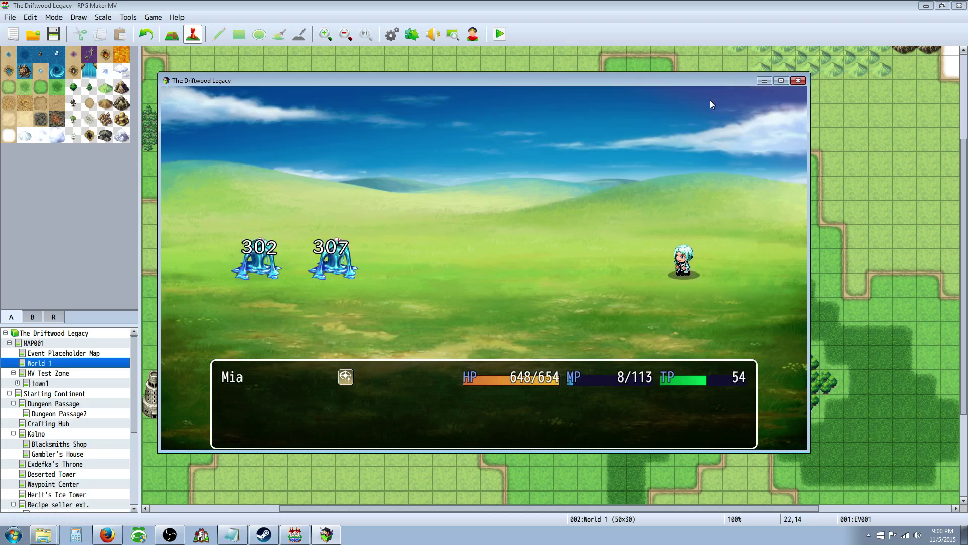
left_click(797, 81)
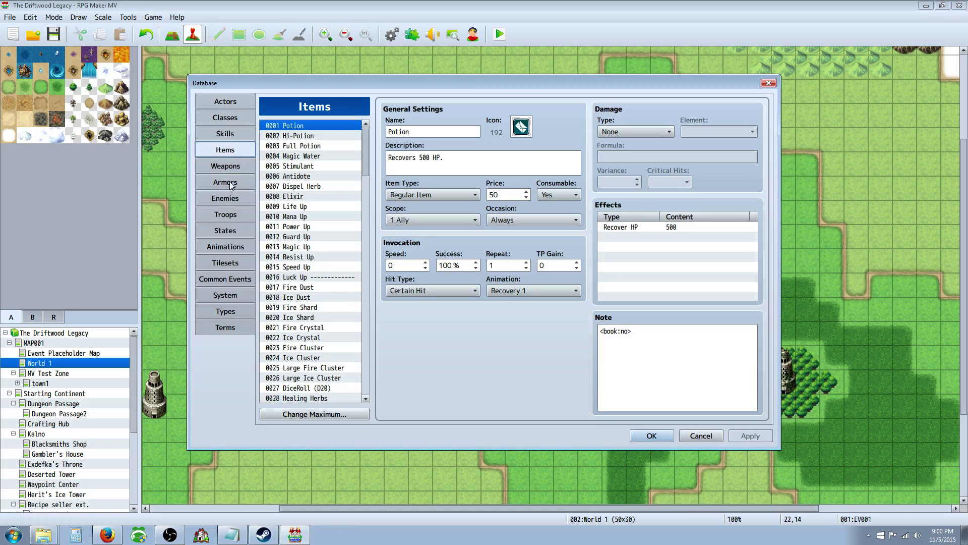
Show Fusion Hammer's note and mark its action effect: target and animation opponents lines
left_click(225, 133)
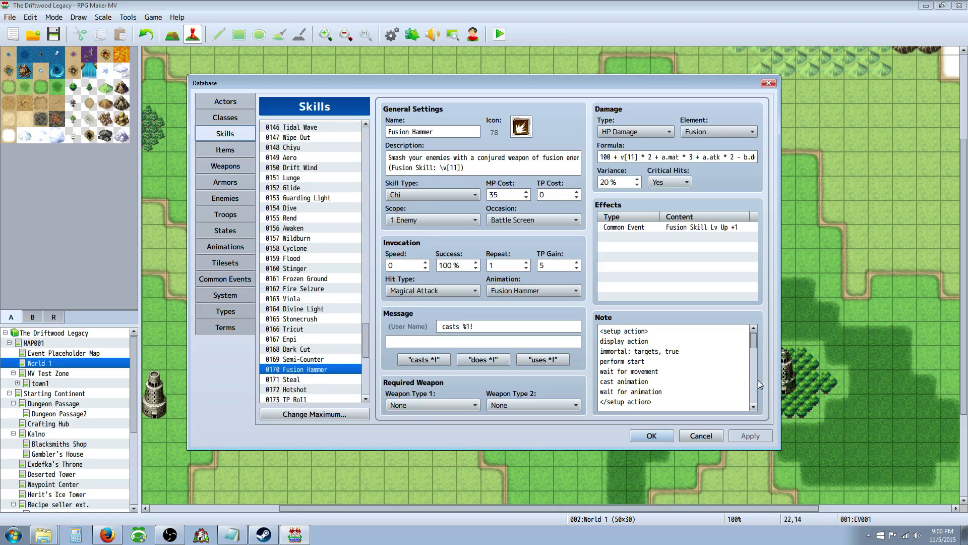
scroll(753, 363, "down", 7)
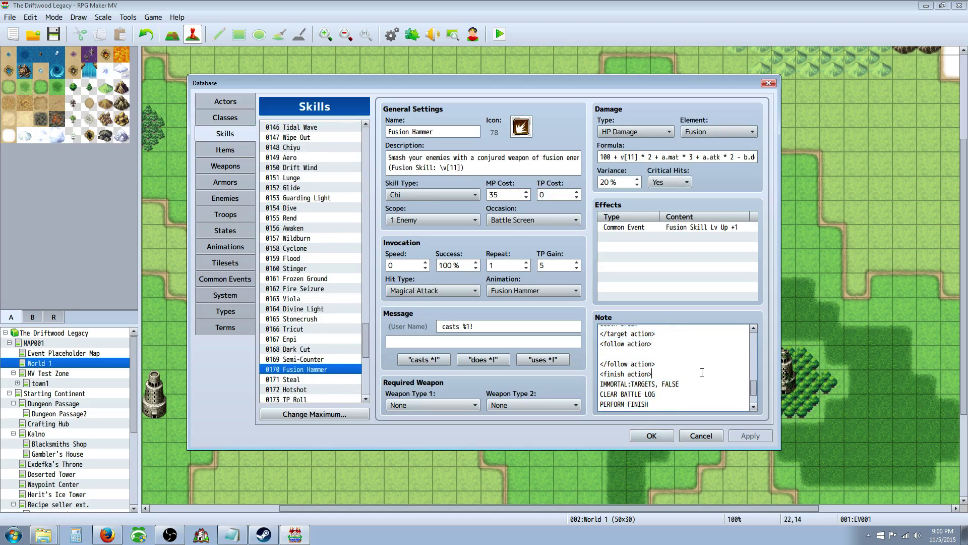
scroll(702, 372, "up", 5)
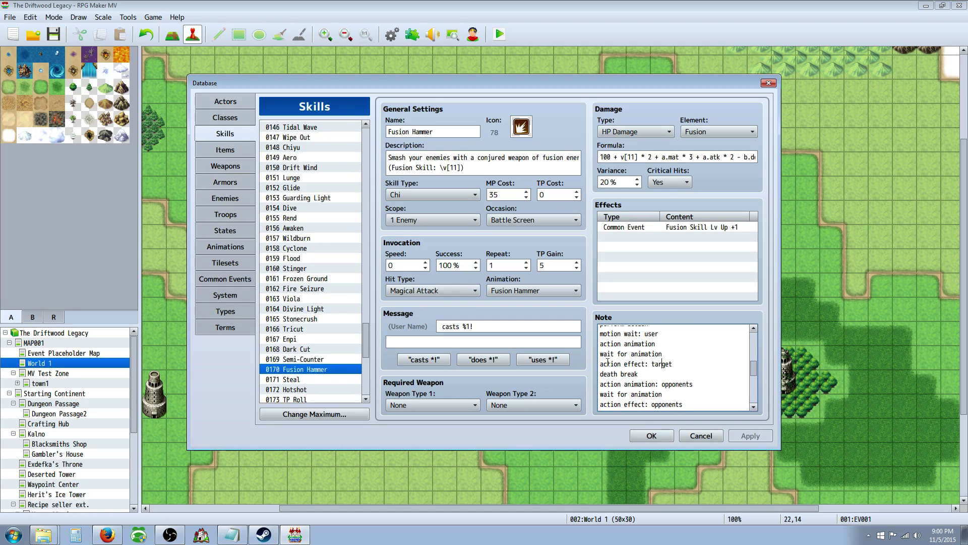
mouse_move(600, 363)
left_mouse_down()
mouse_move(673, 363)
mouse_move(599, 373)
left_mouse_up()
scroll(651, 369, "down", 1)
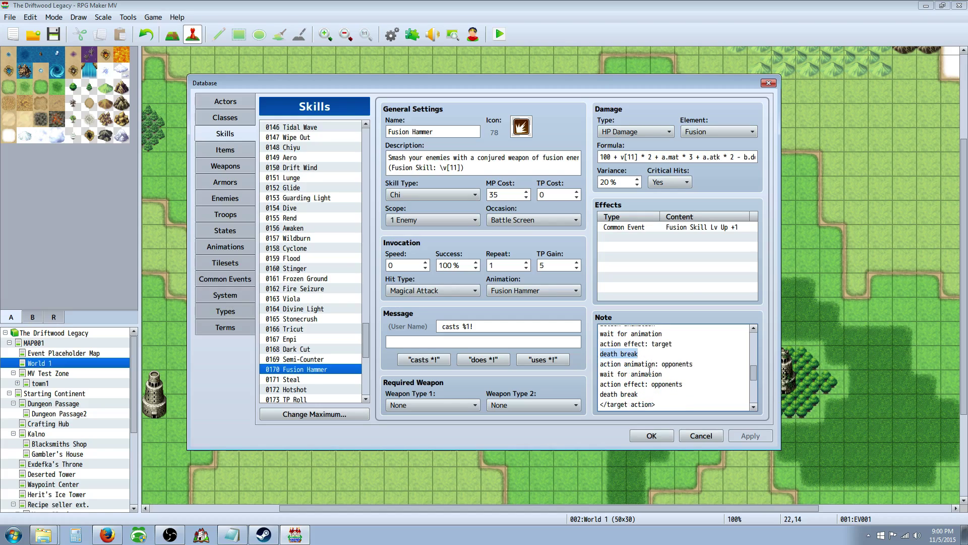
left_click_drag(693, 364, 668, 364)
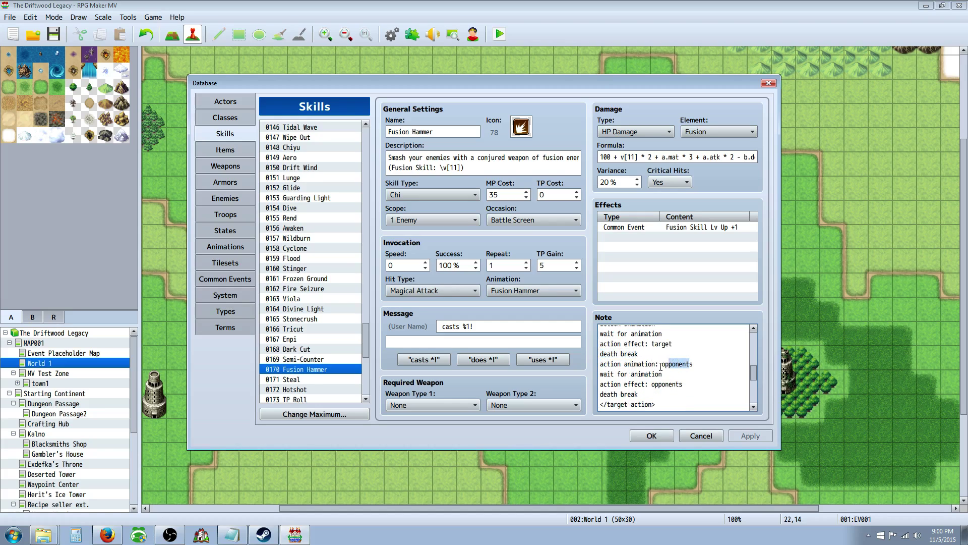
left_click_drag(611, 373, 662, 373)
left_click(611, 386)
Mark the action effect: opponents line, then bring up Notepad's plugin notes.txt
left_click_drag(599, 384, 679, 383)
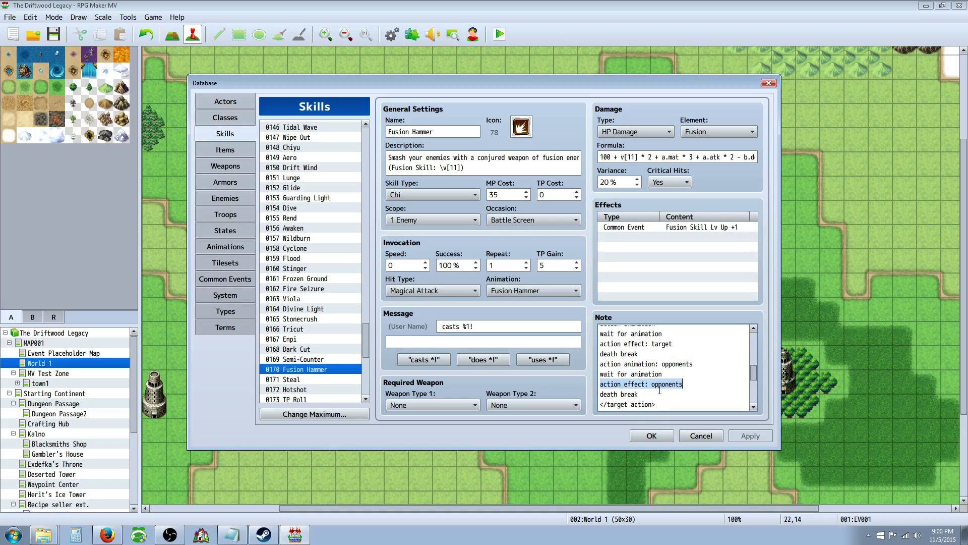
left_click(638, 400)
scroll(643, 393, "down", 2)
scroll(643, 393, "down", 2)
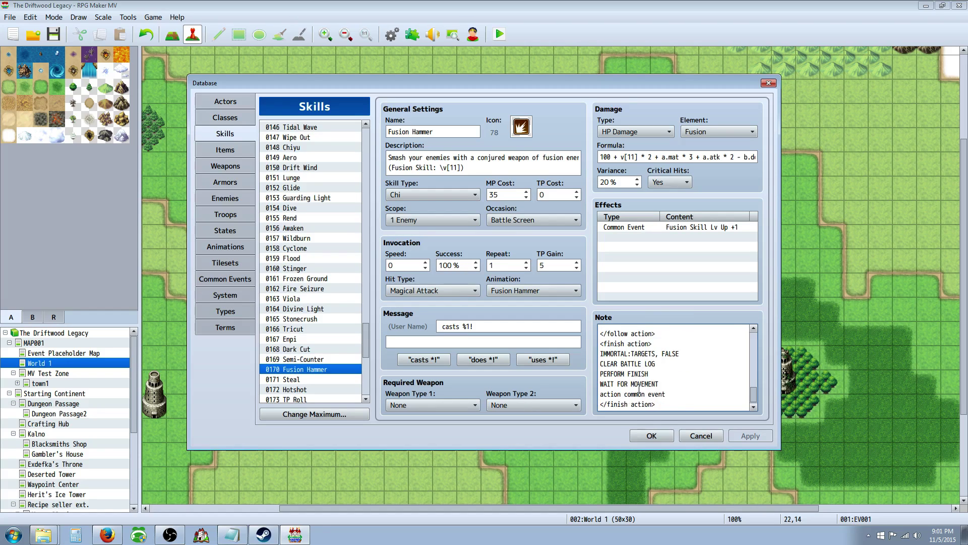
left_click(232, 534)
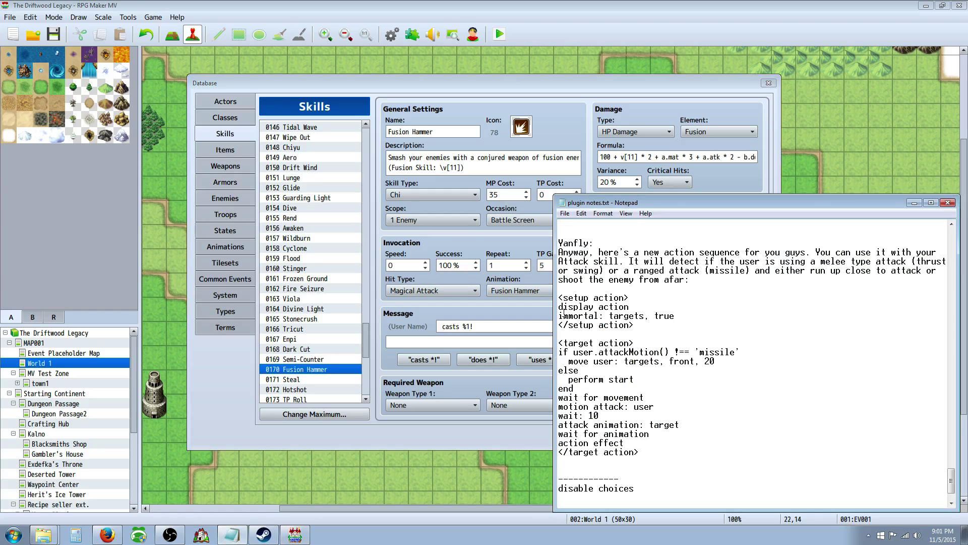
Select Yanfly's setup and target sequence in Notepad and place it beside the Attack skill
left_click_drag(560, 297, 655, 461)
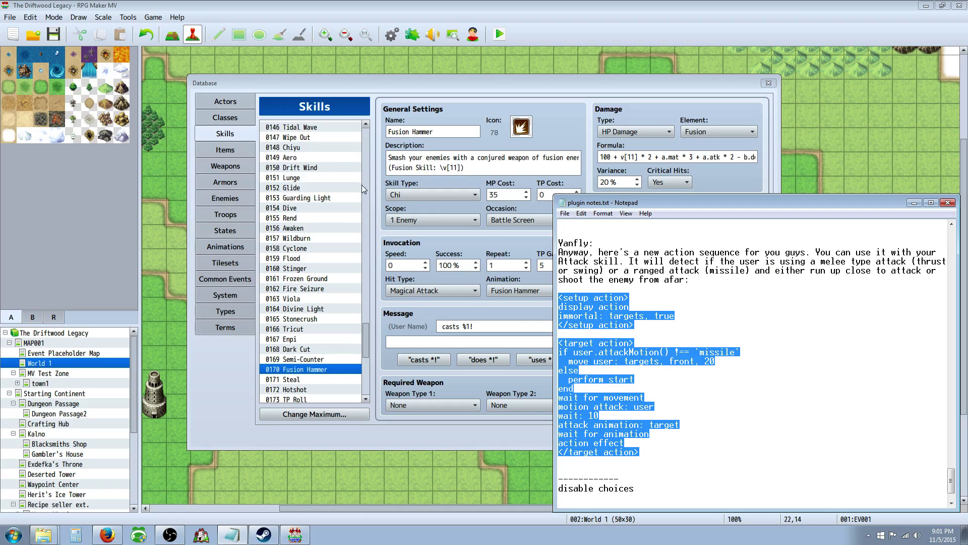
left_click_drag(365, 335, 364, 131)
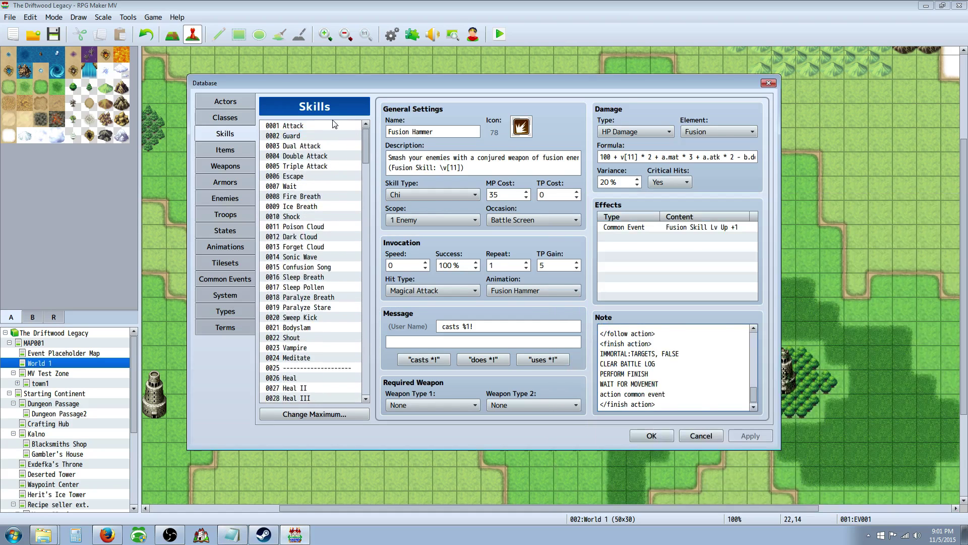
left_click(335, 126)
left_click(232, 534)
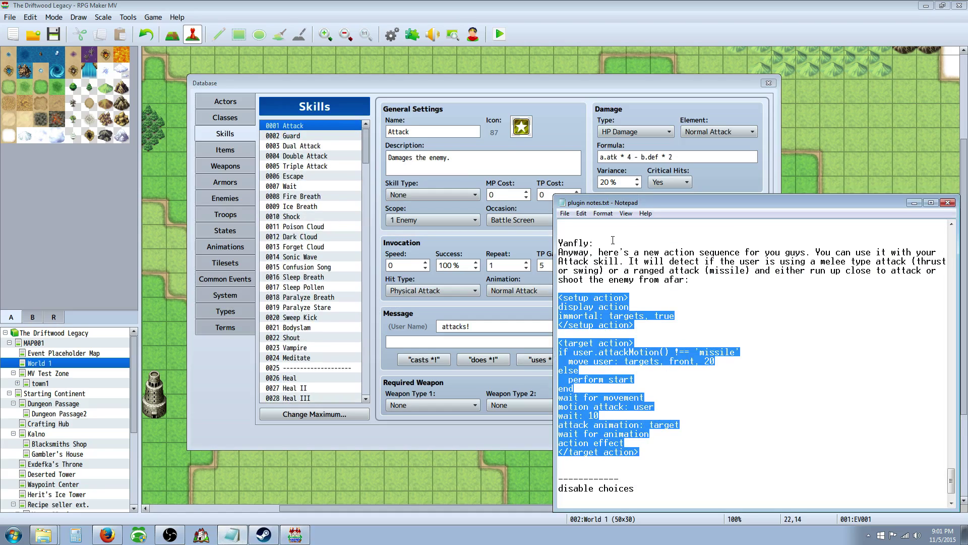
left_click_drag(625, 208, 776, 213)
Compare the setup-through-else lines with the Attack skill's note, then close the database with OK
left_click(617, 355)
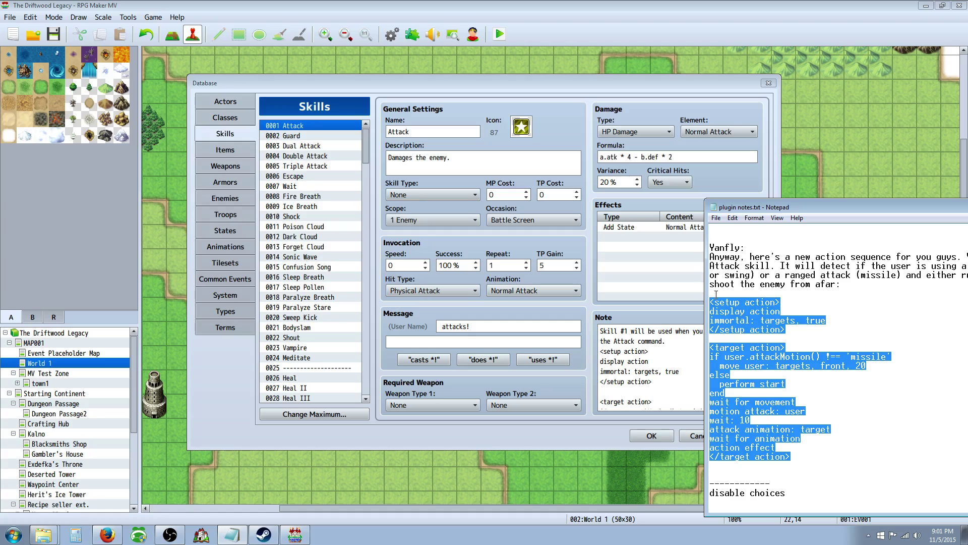
left_click(718, 243)
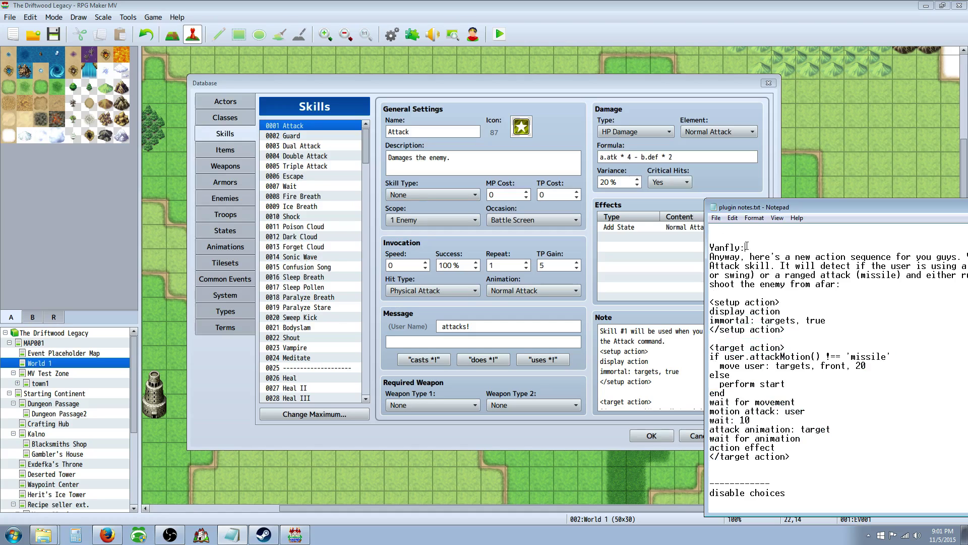
left_click_drag(734, 302, 755, 429)
left_click(638, 384)
key("ctrl+a")
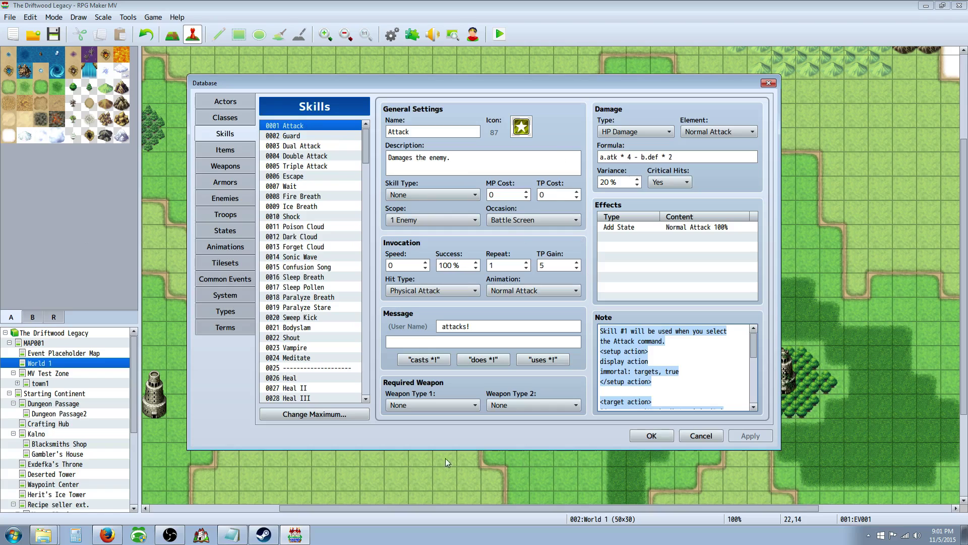
left_click(662, 436)
Save the RPG Maker MV project from the toolbar
left_click(53, 34)
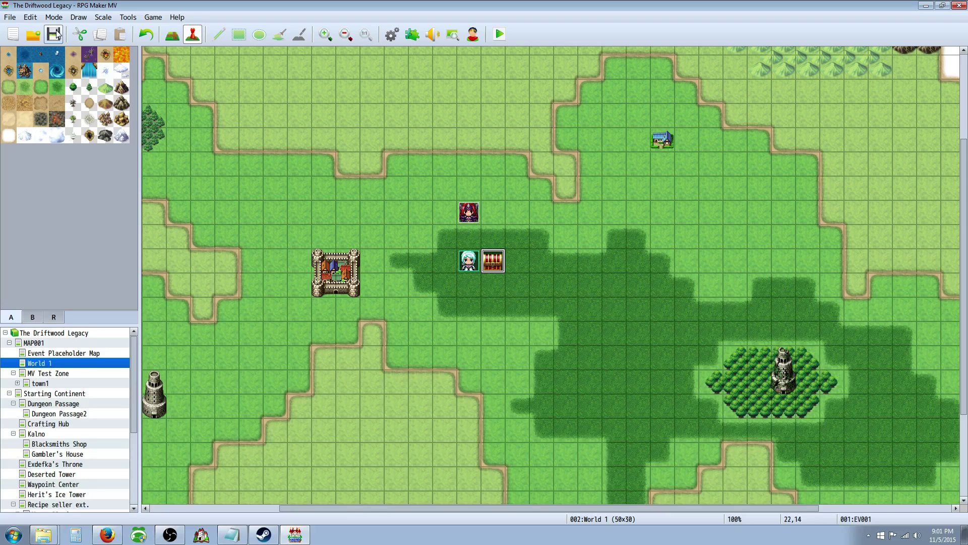
left_click(55, 34)
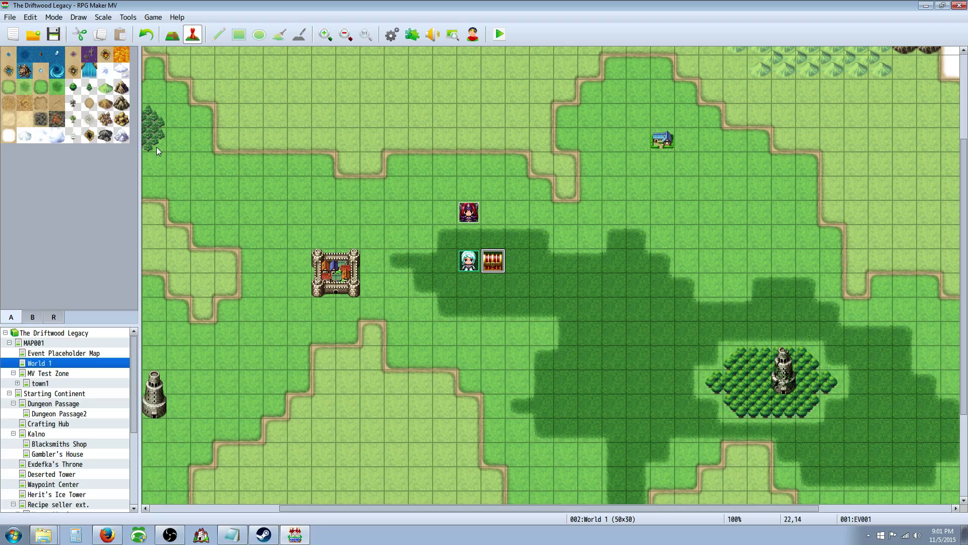